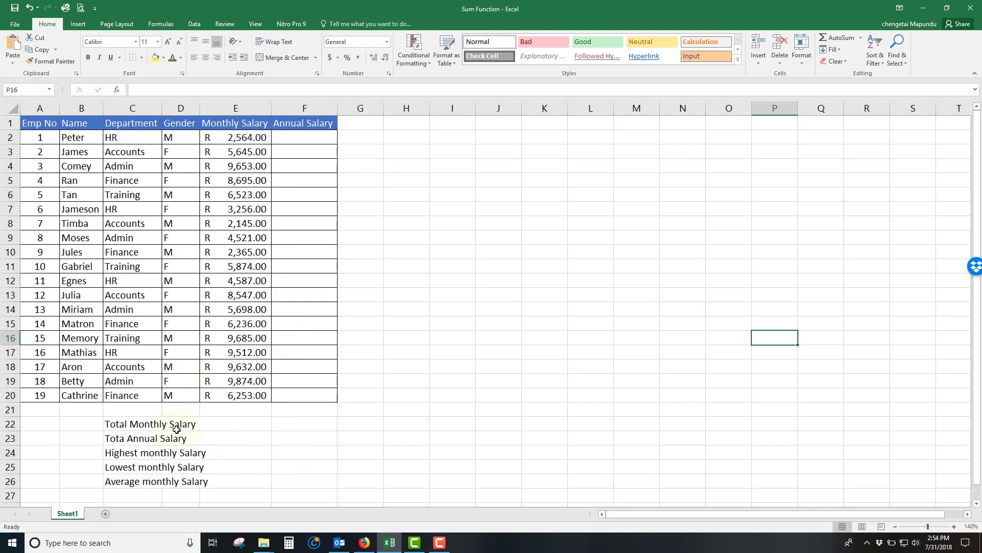
- Search the function library for "sum" and insert the SUM function in cell F22 for Total Monthly Salary
{"action": "left_click", "coordinate": [312, 426]}
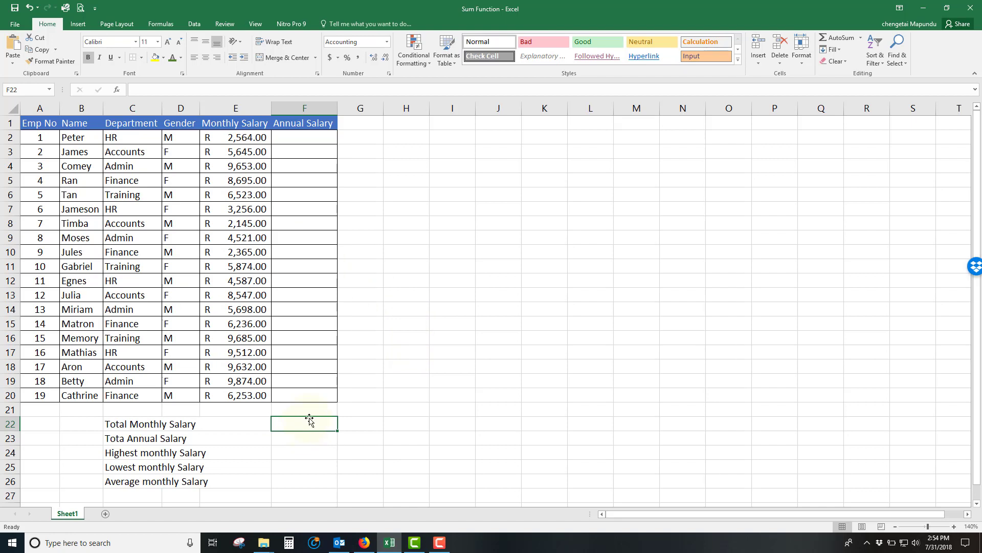
{"action": "left_click", "coordinate": [117, 90]}
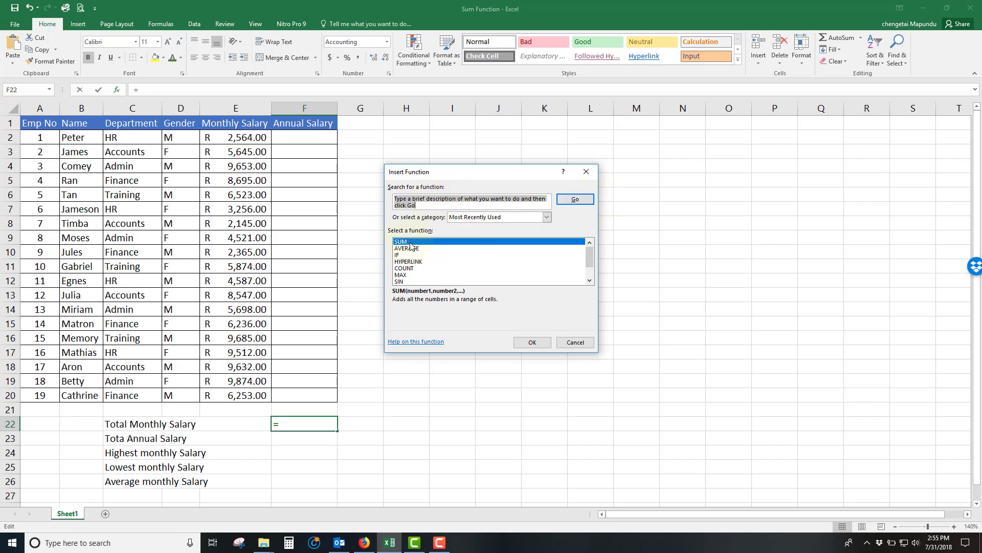
{"action": "left_click", "coordinate": [420, 202]}
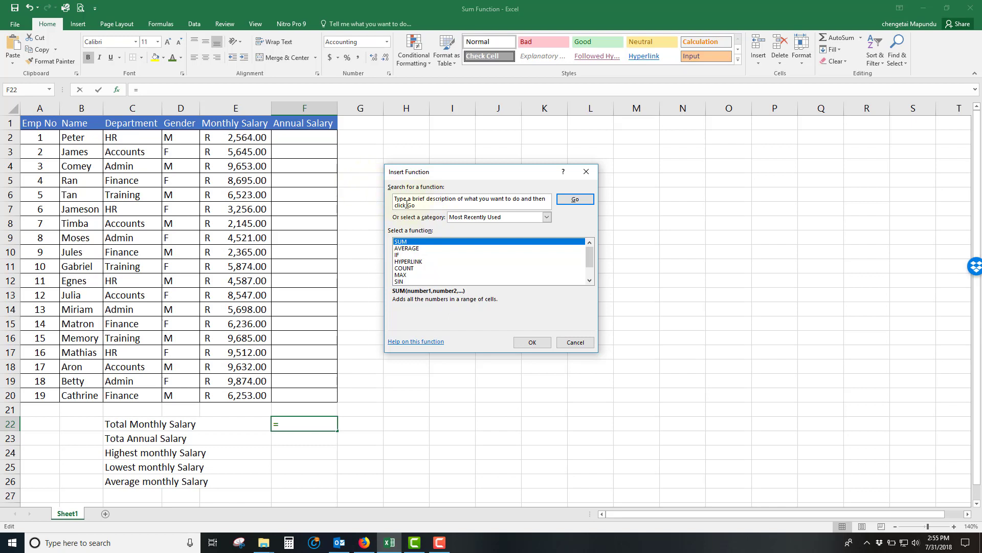
{"action": "type", "text": "sum"}
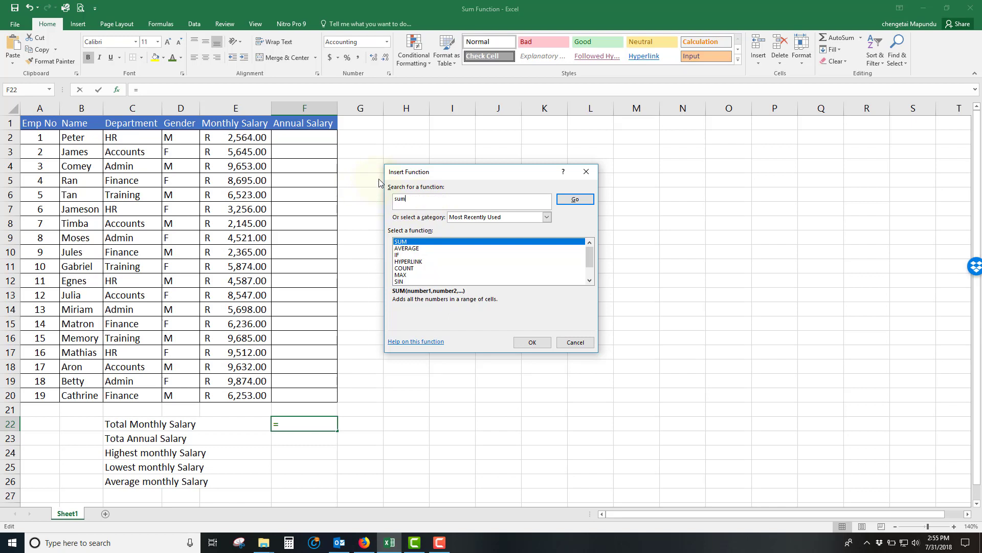
{"action": "left_click", "coordinate": [574, 200]}
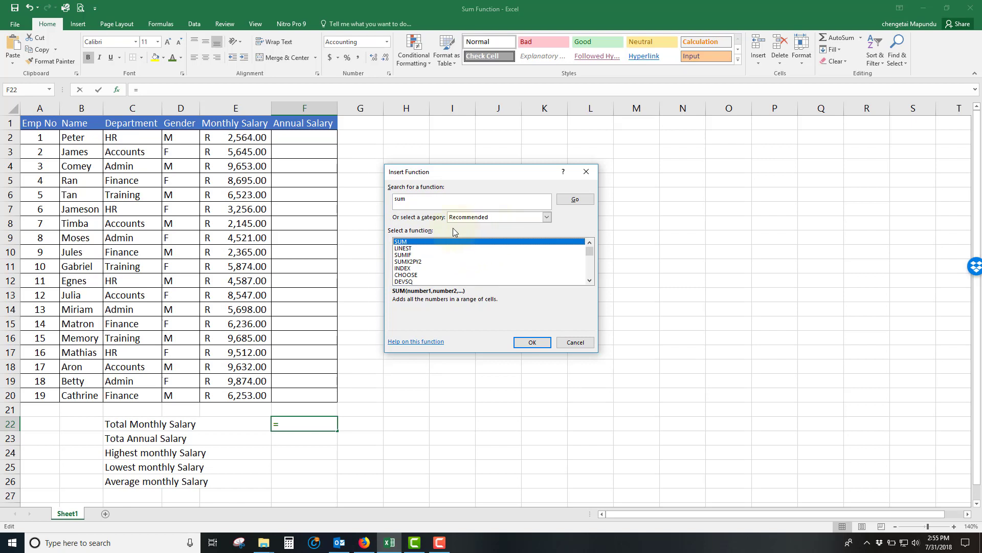
{"action": "left_click", "coordinate": [529, 217]}
{"action": "mouse_move", "coordinate": [547, 241]}
{"action": "left_mouse_down"}
{"action": "mouse_move", "coordinate": [547, 276]}
{"action": "mouse_move", "coordinate": [548, 254]}
{"action": "left_mouse_up"}
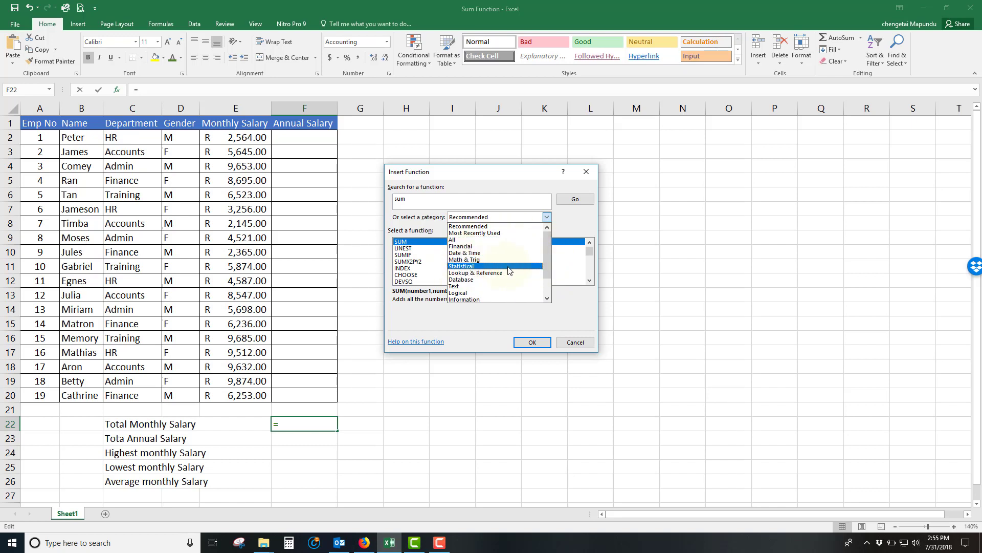
{"action": "left_click", "coordinate": [547, 219]}
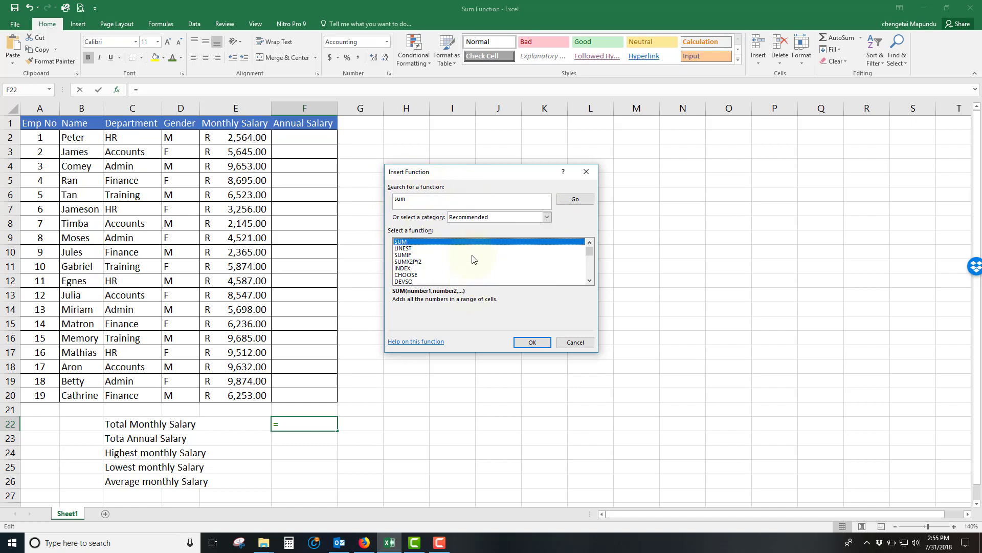
{"action": "left_click", "coordinate": [538, 344]}
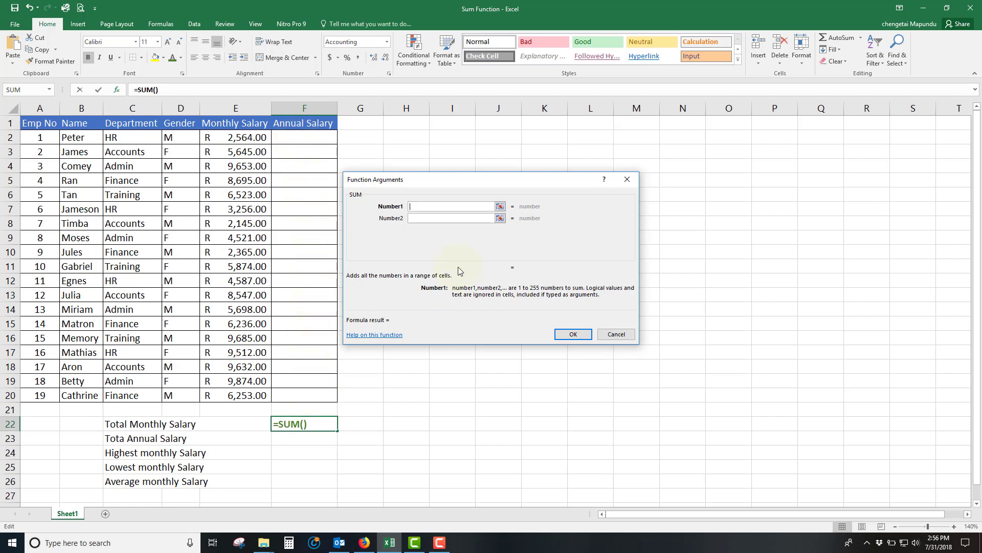
- Set the SUM function's first argument in F22 to the monthly salaries in E2:E20 and confirm the formula
{"action": "left_click", "coordinate": [500, 207]}
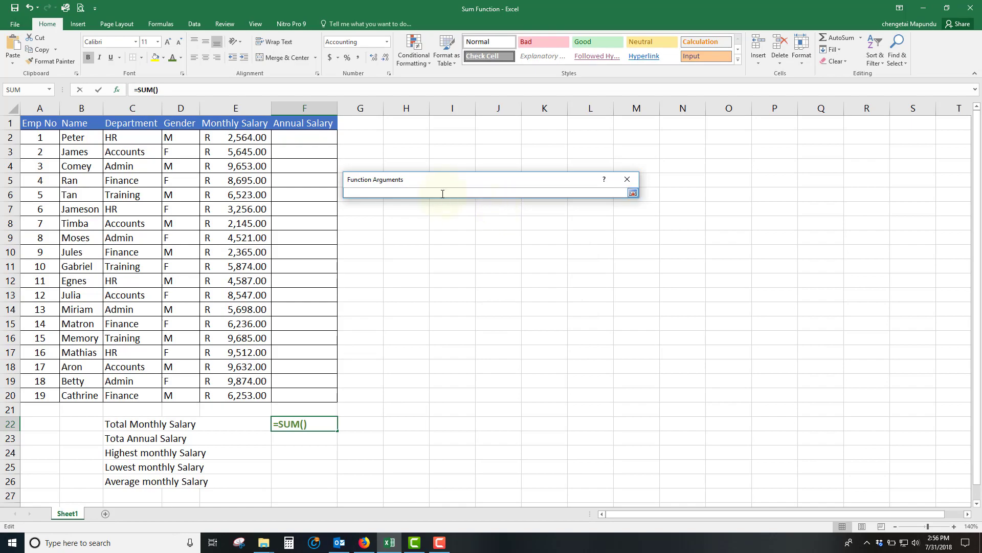
{"action": "left_click_drag", "start_coordinate": [432, 180], "coordinate": [740, 256]}
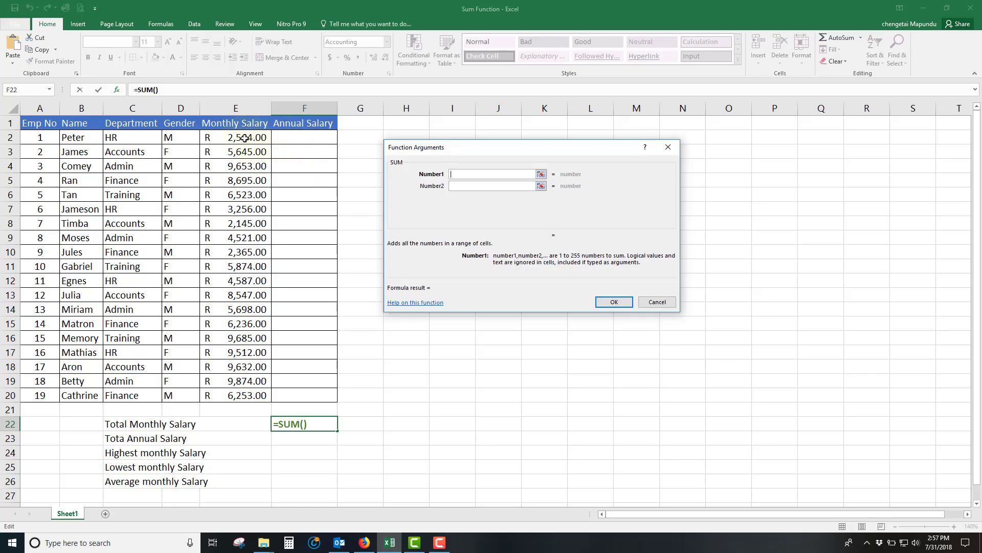
{"action": "left_click_drag", "start_coordinate": [234, 138], "coordinate": [237, 395]}
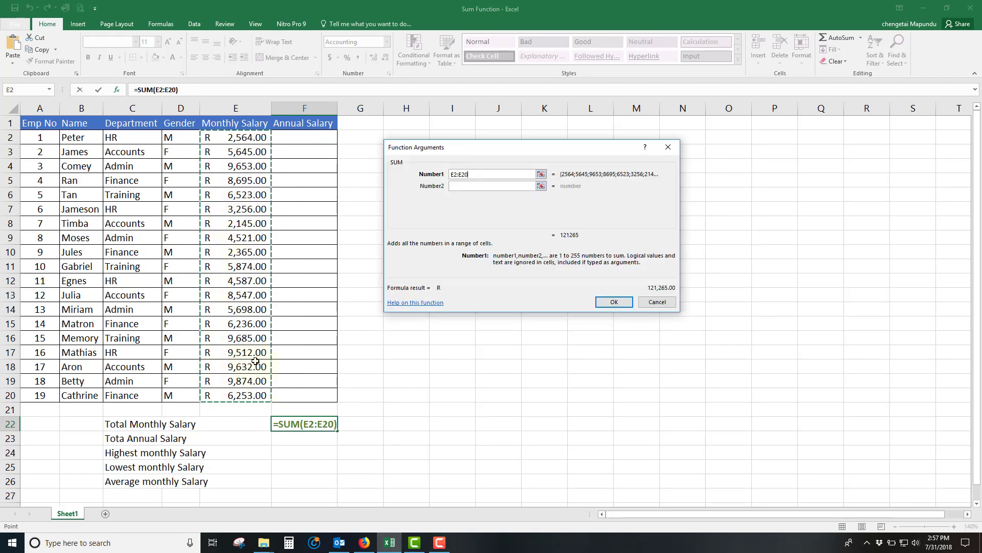
{"action": "key", "text": "Return"}
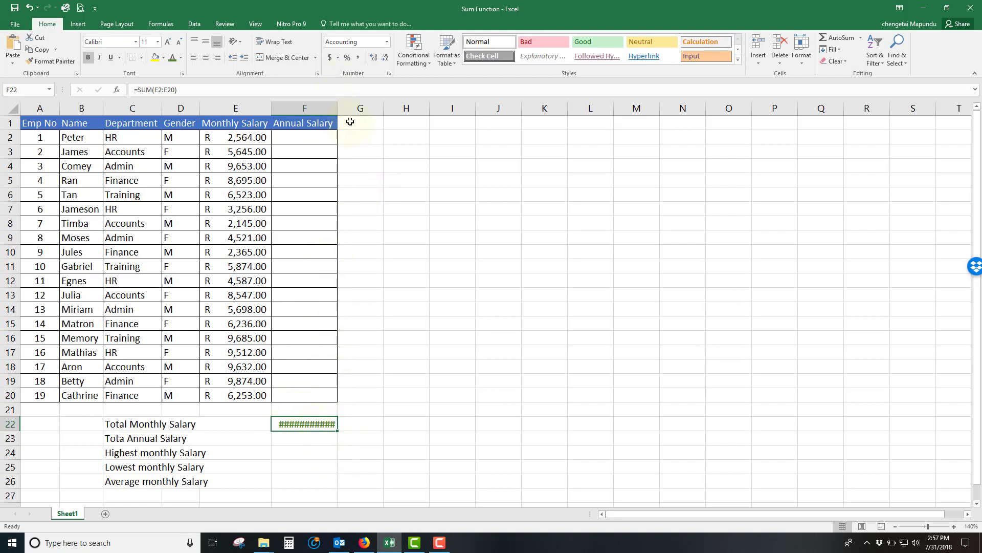
- Widen column F slightly so the total fits, and inspect the formula in cell F22
{"action": "left_click_drag", "start_coordinate": [337, 108], "coordinate": [339, 108]}
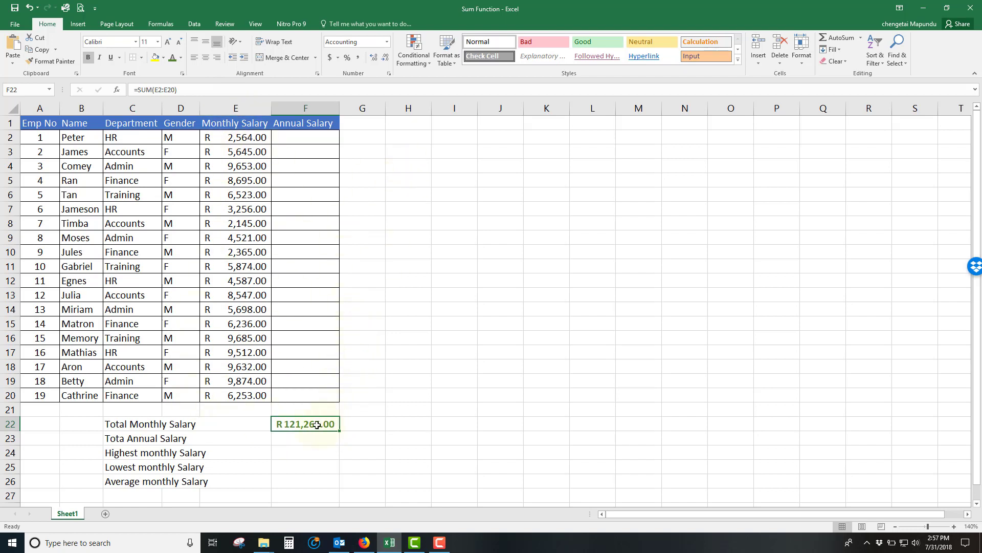
{"action": "double_click", "coordinate": [316, 425]}
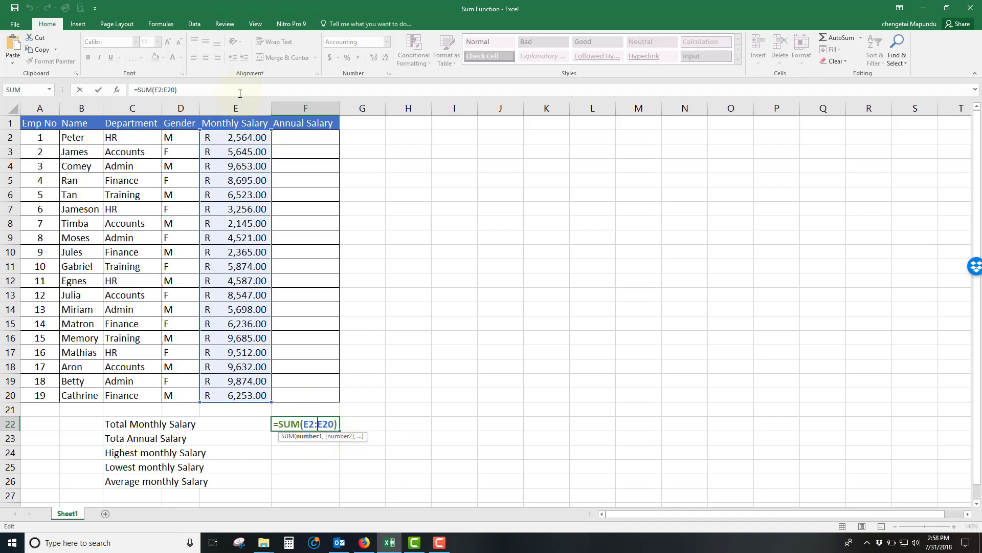
{"action": "key", "text": "Return"}
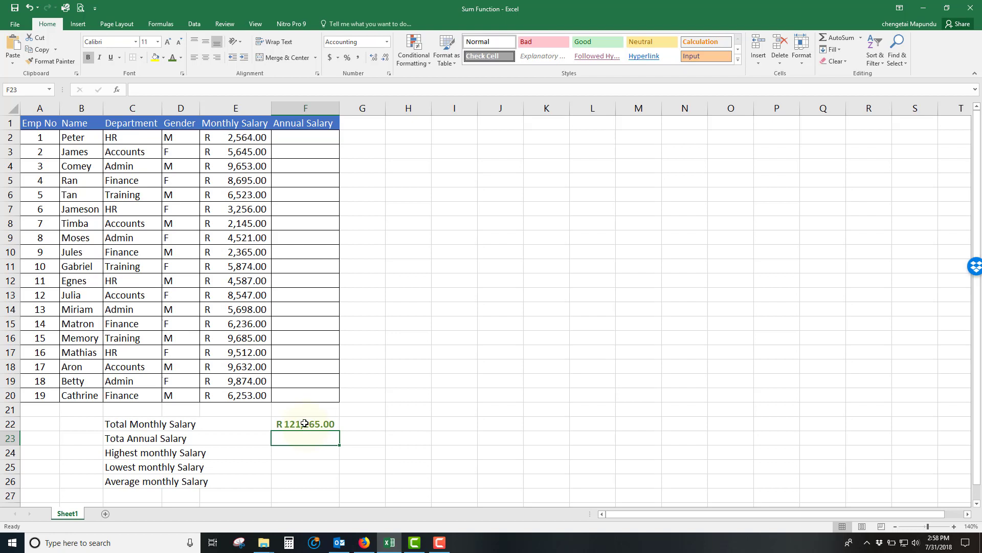
- Clear F22 and write the Total Monthly Salary formula directly in the cell as a sum of E2:E20
{"action": "left_click", "coordinate": [306, 424]}
{"action": "key", "text": "Delete"}
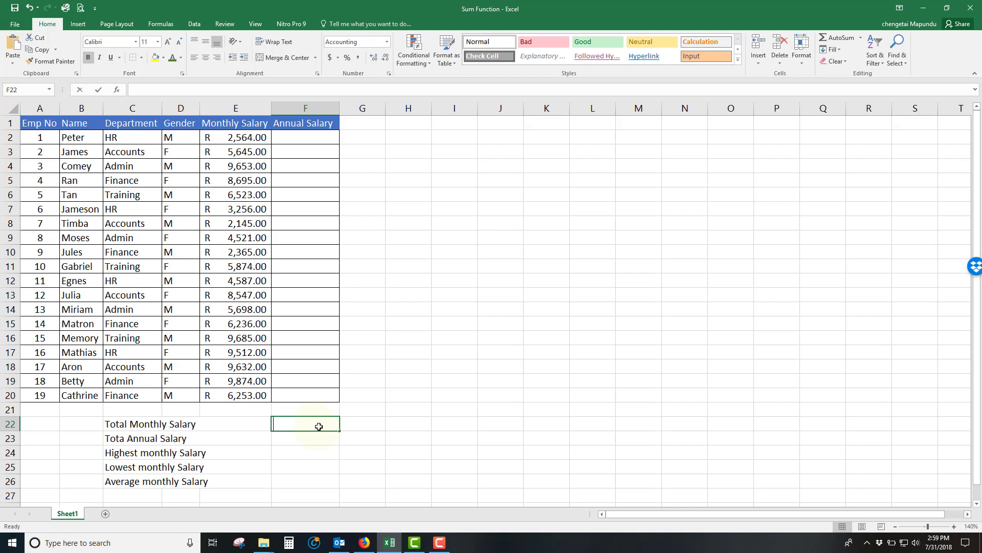
{"action": "type", "text": "=sum"}
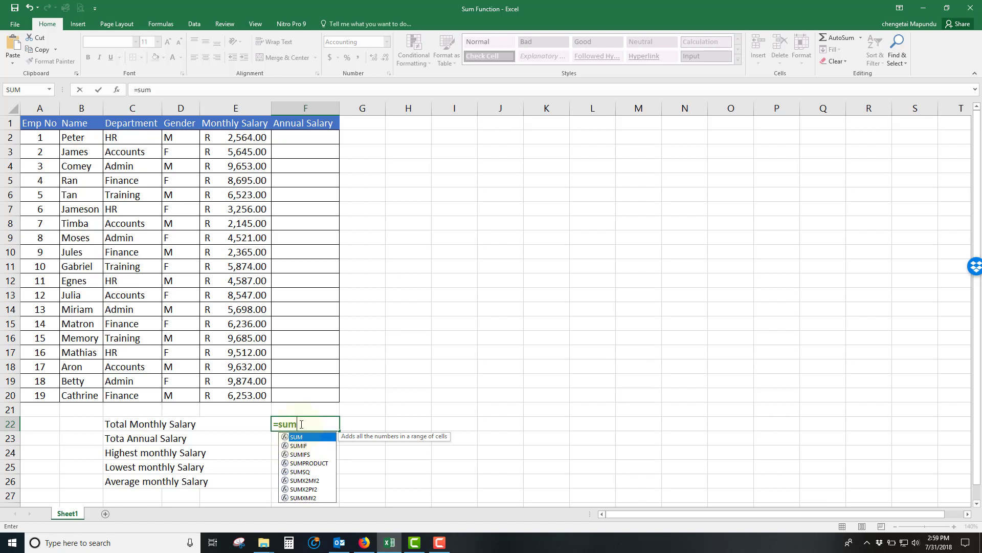
{"action": "type", "text": "("}
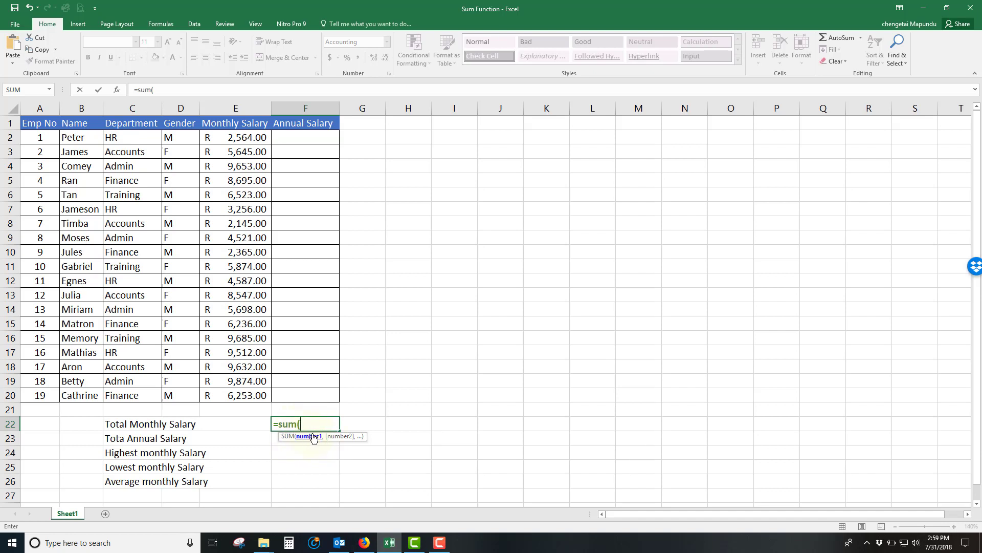
{"action": "left_click_drag", "start_coordinate": [239, 138], "coordinate": [260, 397]}
{"action": "key", "text": "Return"}
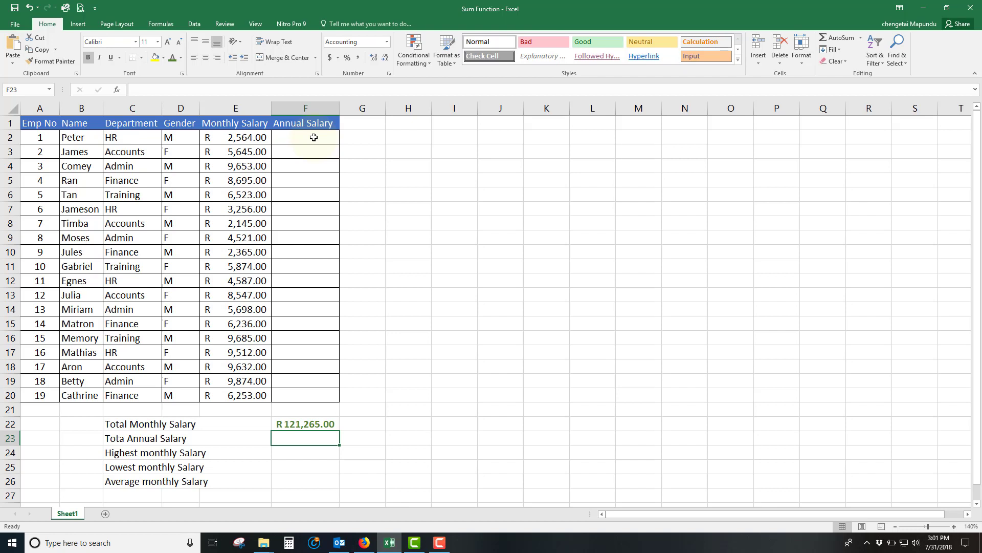
- Calculate the first employee's annual salary in F2 with the formula =E2*12
{"action": "left_click", "coordinate": [314, 138]}
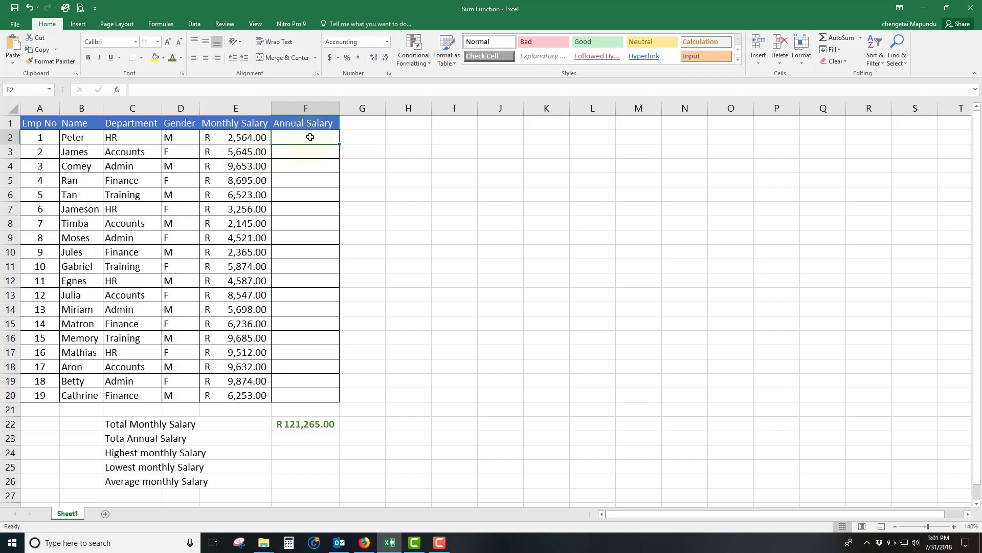
{"action": "type", "text": "="}
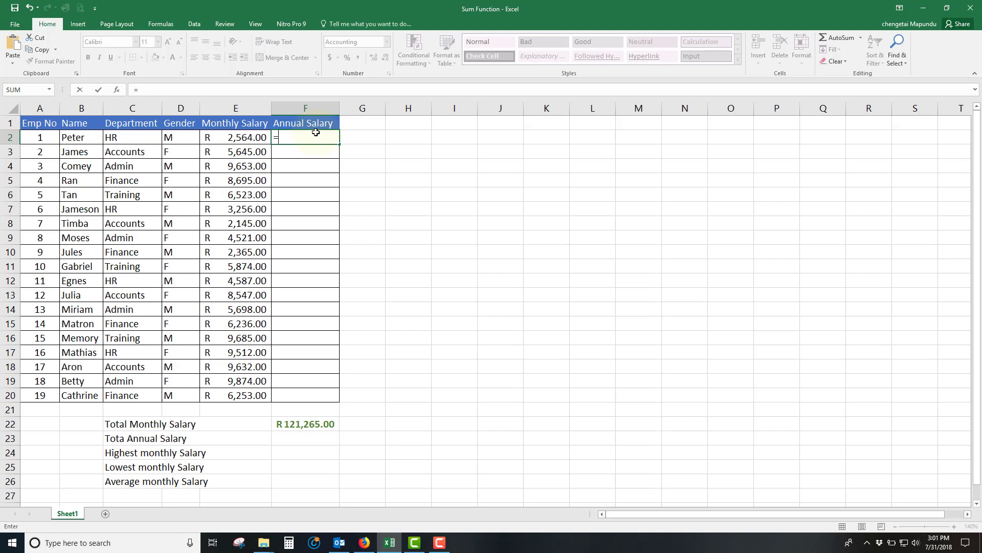
{"action": "left_click", "coordinate": [237, 138]}
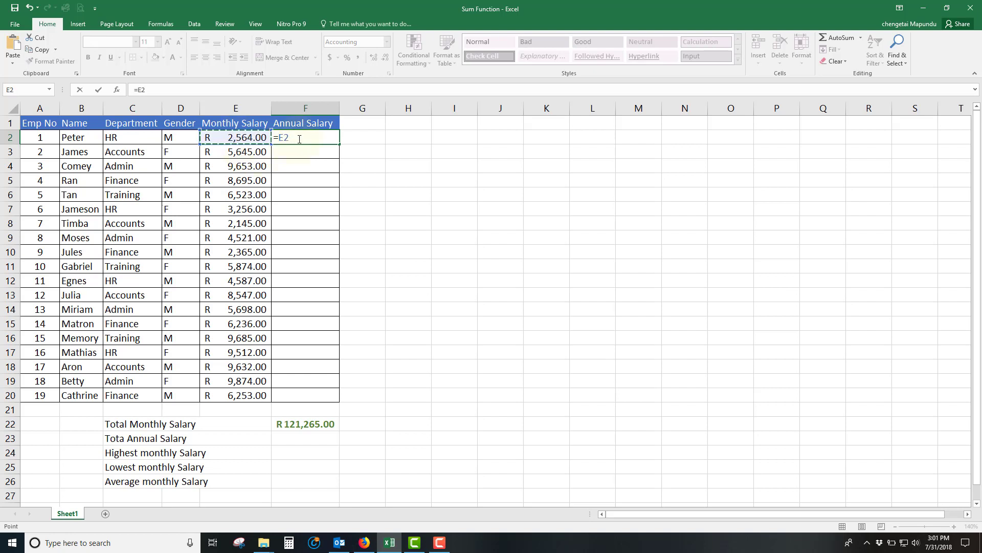
{"action": "type", "text": "*"}
{"action": "type", "text": "12"}
{"action": "key", "text": "Return"}
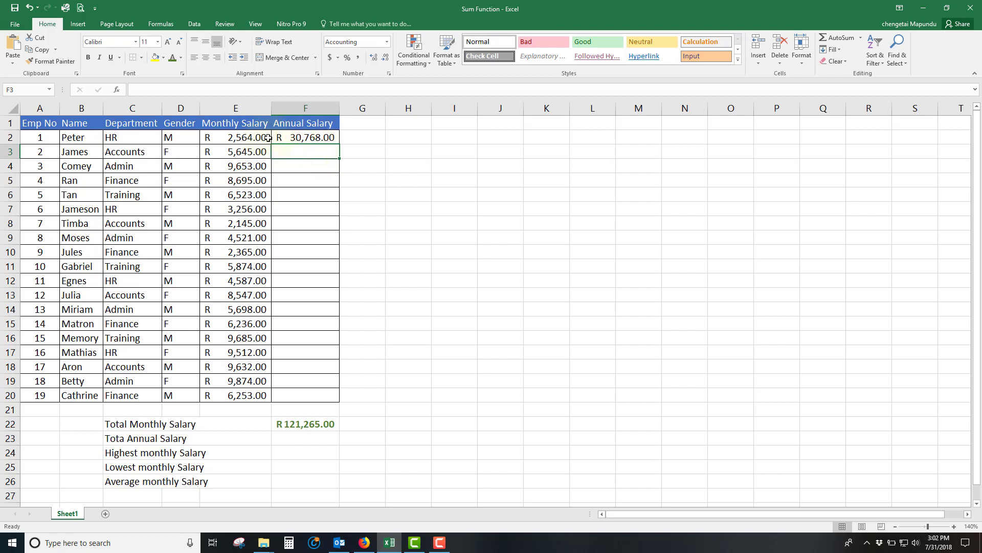
- Copy the annual salary formula from F2 down through F20 and check the formula in F13
{"action": "left_click", "coordinate": [318, 139]}
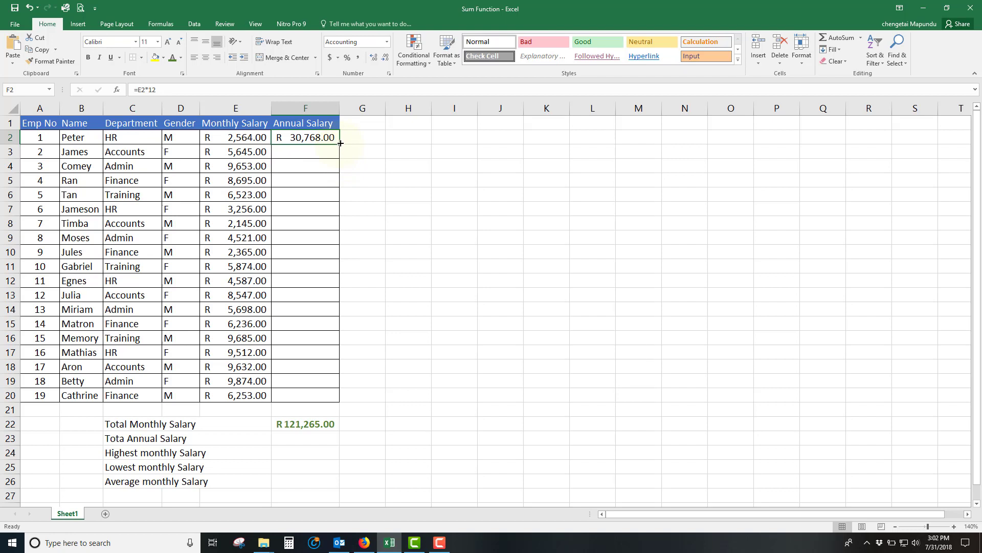
{"action": "left_click_drag", "start_coordinate": [340, 144], "coordinate": [345, 398]}
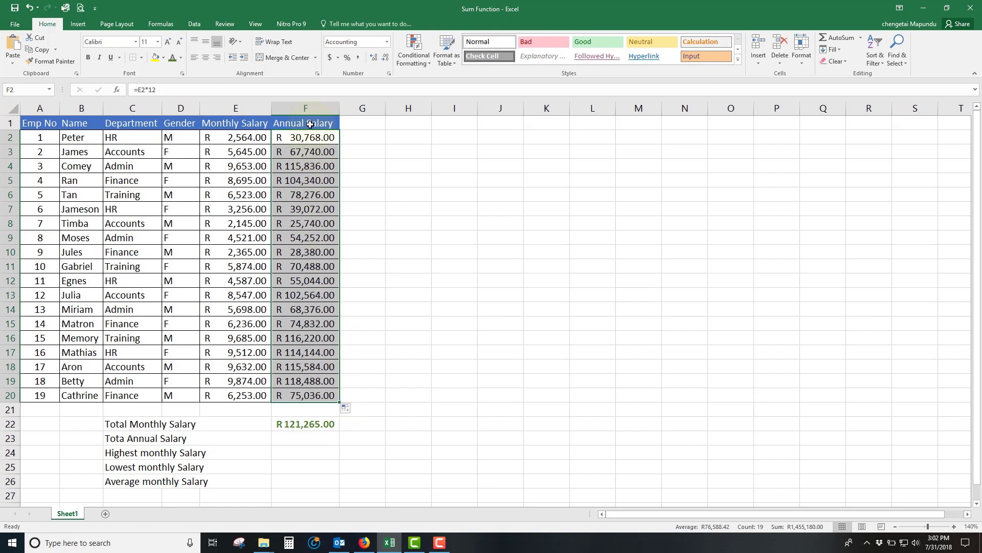
{"action": "left_click", "coordinate": [310, 294]}
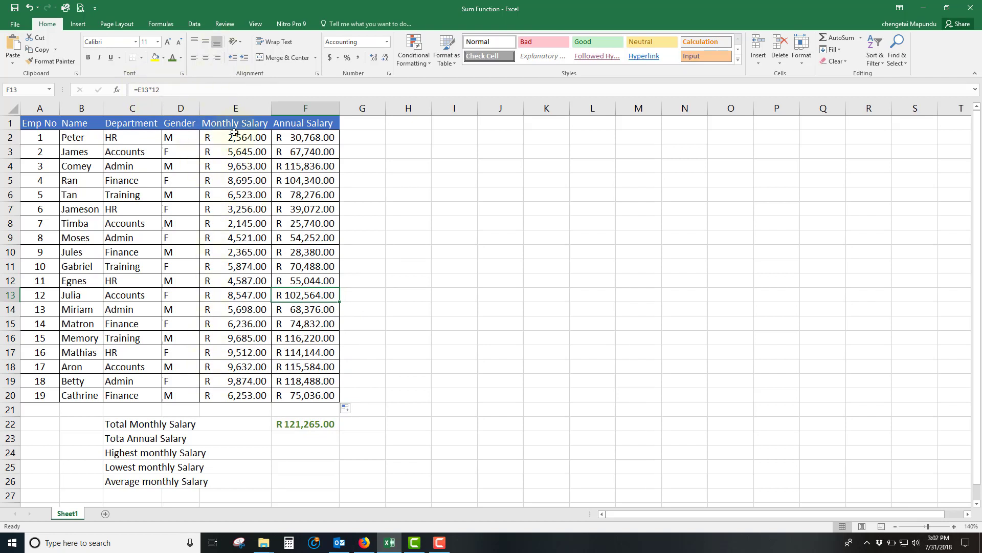
- Undo the last fill and auto-fill the annual salary formula from F2 down to F20 again
{"action": "left_click", "coordinate": [29, 7]}
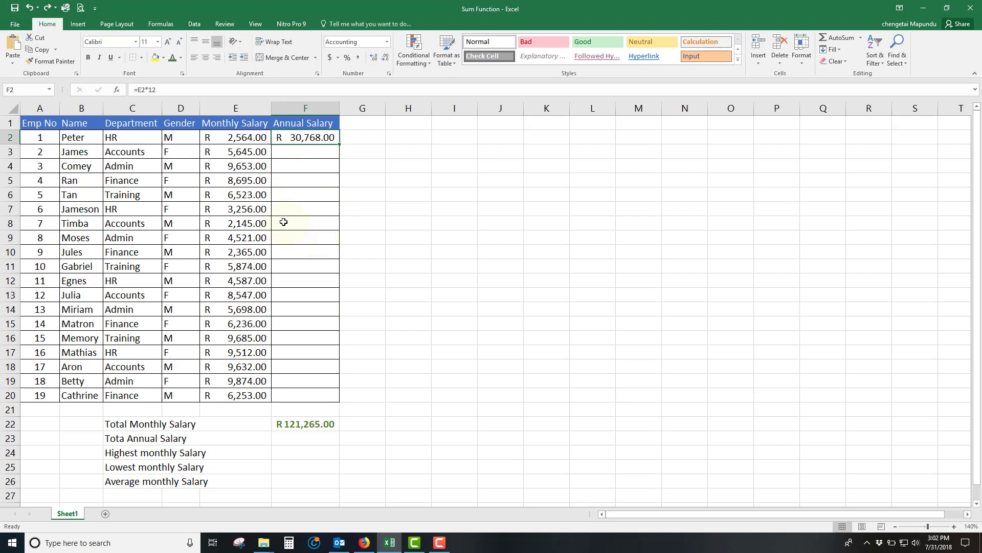
{"action": "double_click", "coordinate": [338, 144]}
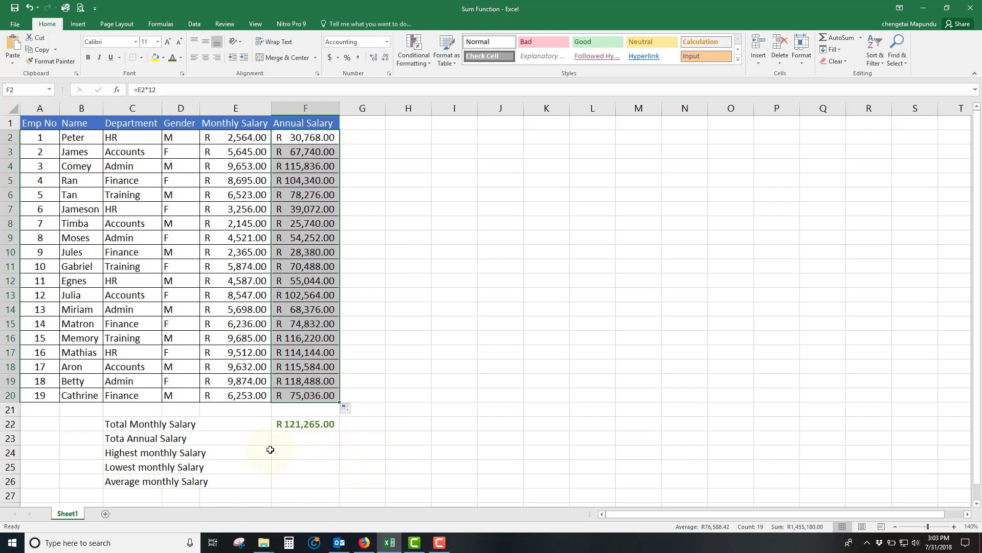
- Calculate the Total Annual Salary in F23 with AutoSum over the range F2:F20
{"action": "left_click", "coordinate": [306, 439]}
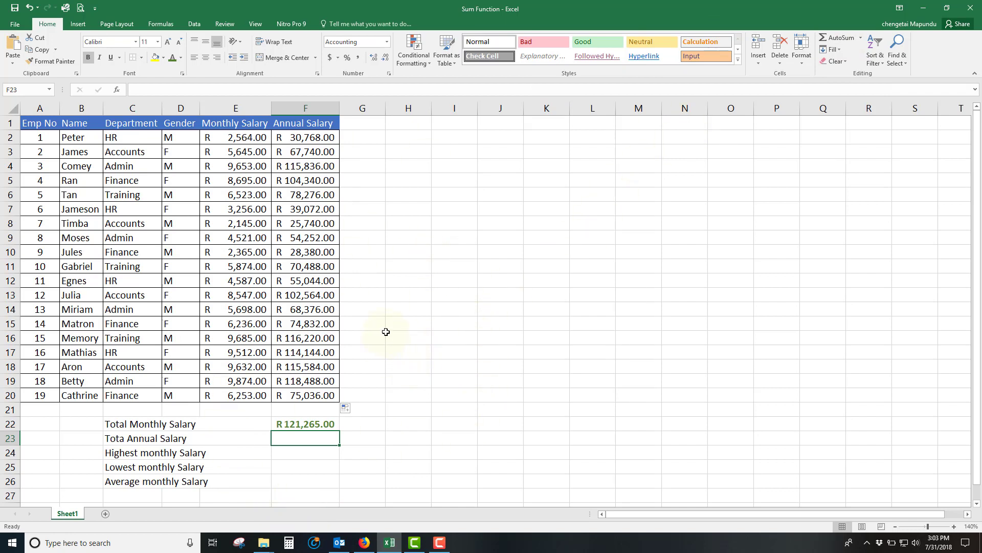
{"action": "left_click", "coordinate": [835, 38]}
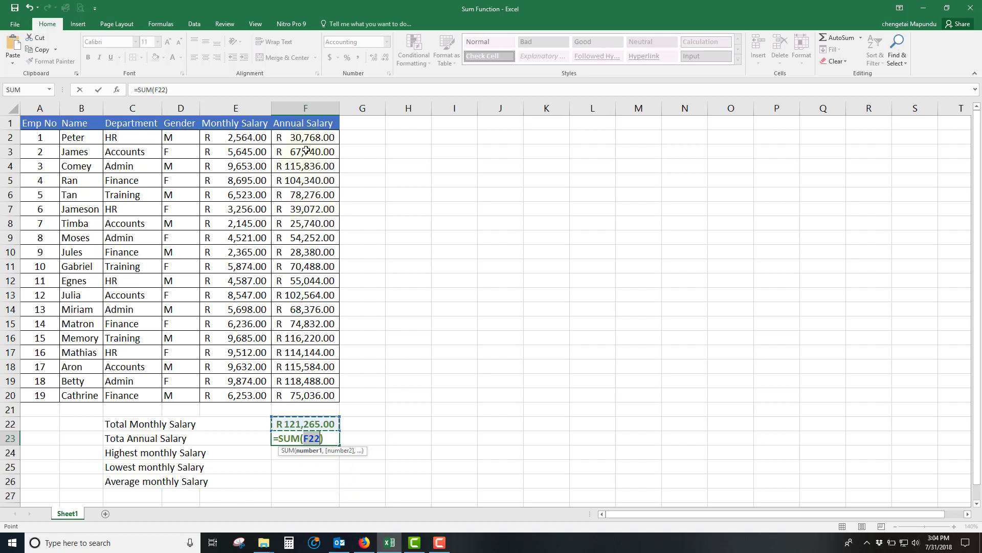
{"action": "left_click_drag", "start_coordinate": [306, 137], "coordinate": [315, 394]}
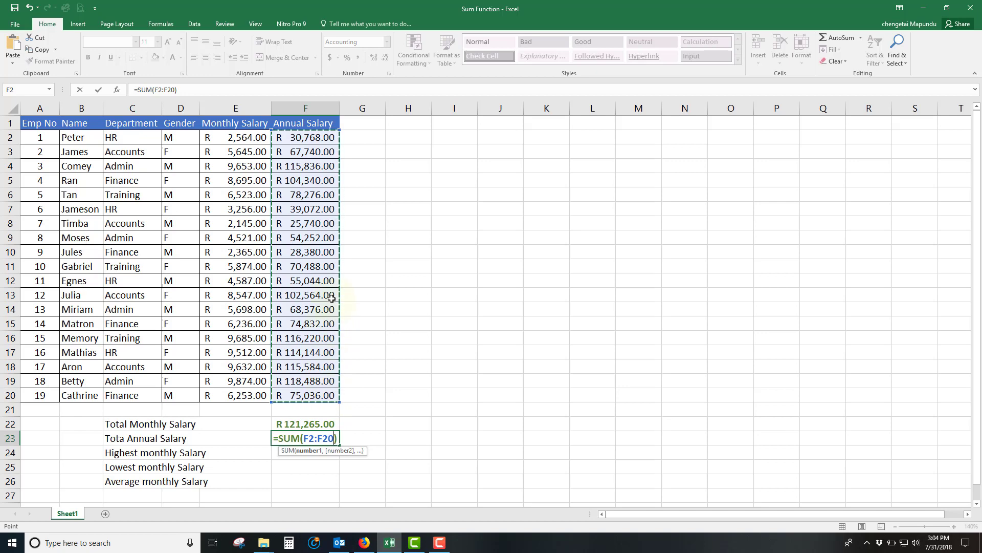
{"action": "key", "text": "Return"}
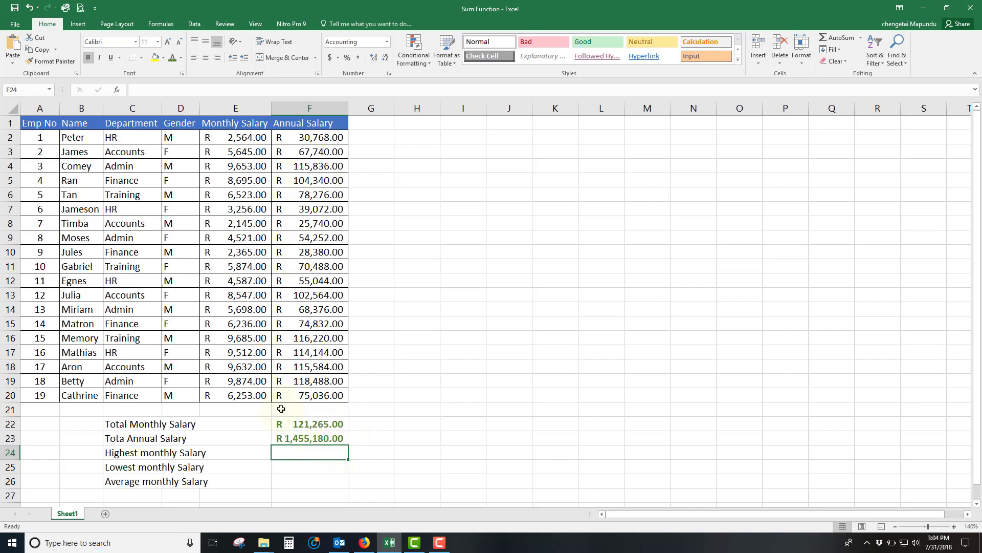
- Clear the Total Annual Salary in F23 and re-enter it as a manually written SUM formula over F2:F20
{"action": "left_click", "coordinate": [313, 439]}
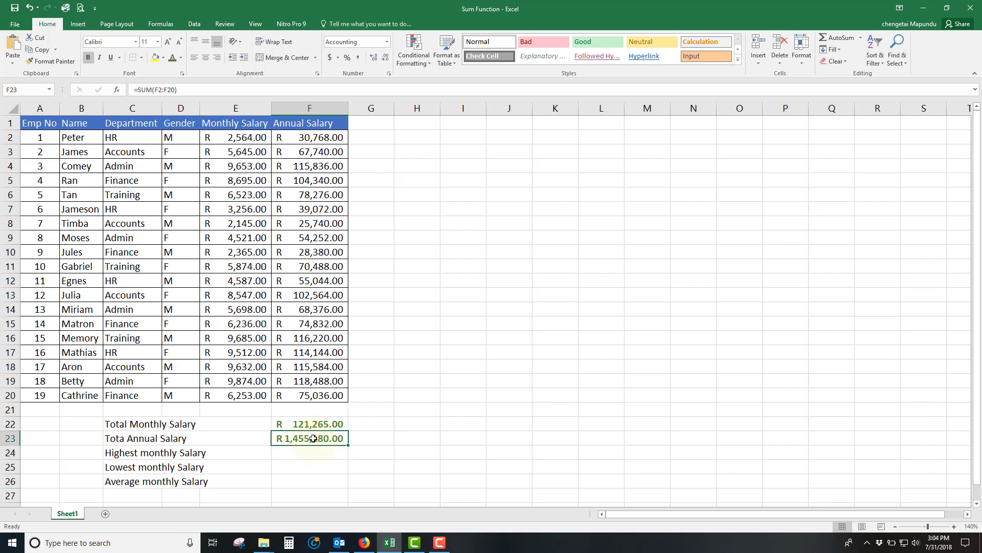
{"action": "key", "text": "Delete"}
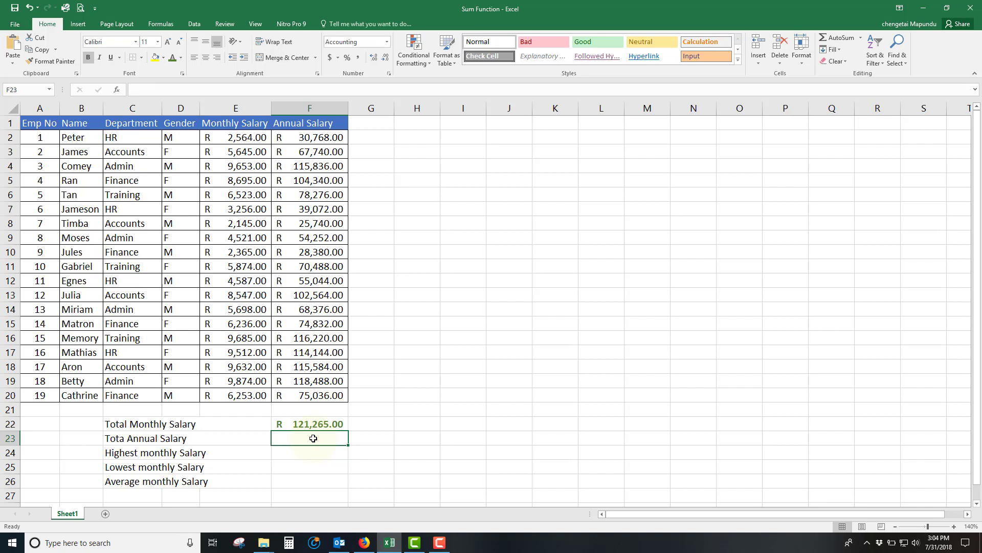
{"action": "type", "text": "=sum"}
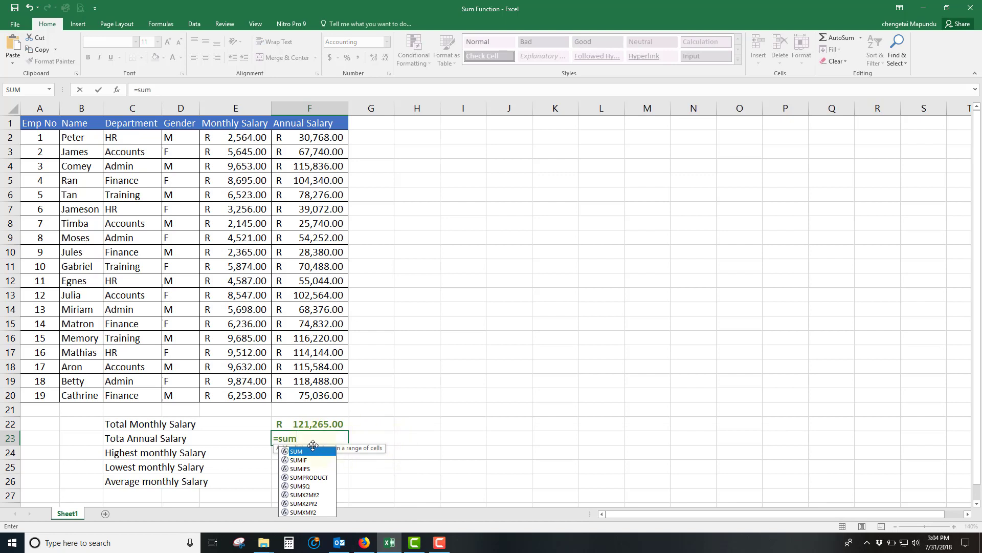
{"action": "double_click", "coordinate": [307, 451]}
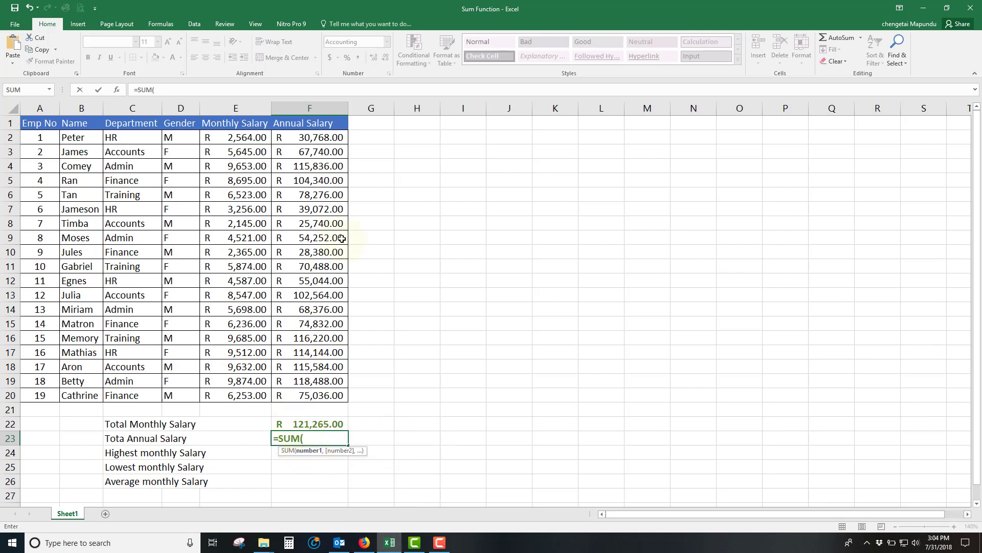
{"action": "left_click_drag", "start_coordinate": [315, 137], "coordinate": [337, 395]}
{"action": "key", "text": "Return"}
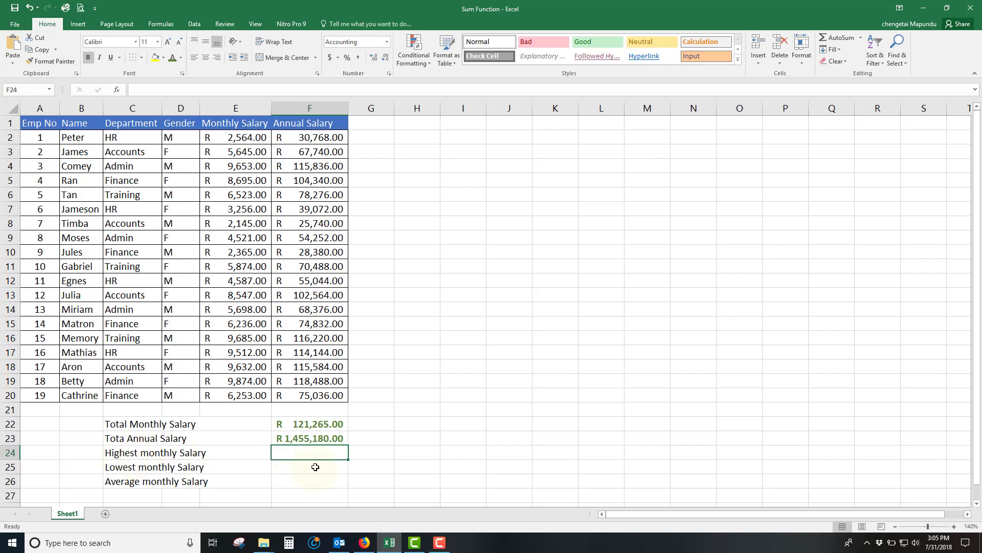
- Calculate the Highest monthly Salary in F24 by inserting the MAX function through Insert Function with the range E2:E20
{"action": "left_click", "coordinate": [117, 90]}
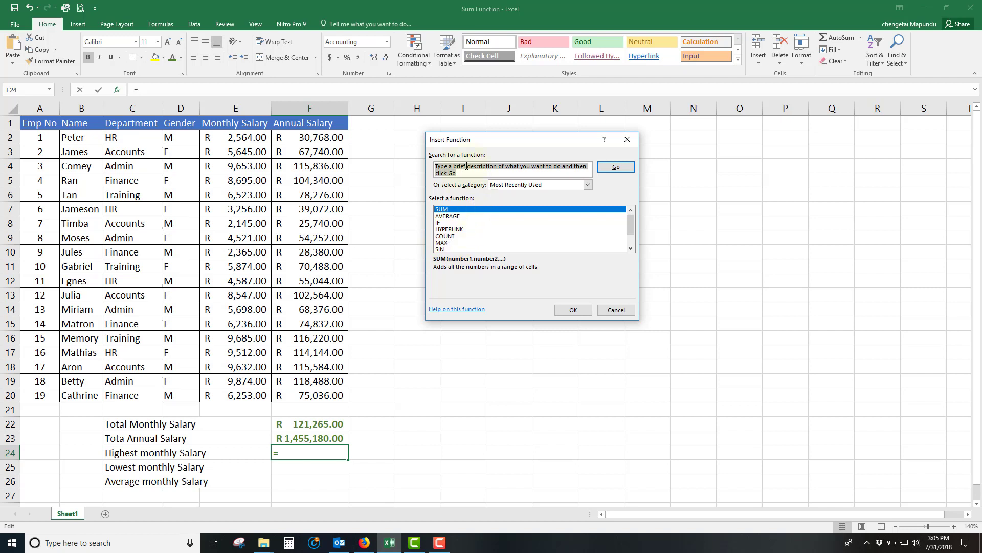
{"action": "left_click", "coordinate": [443, 243]}
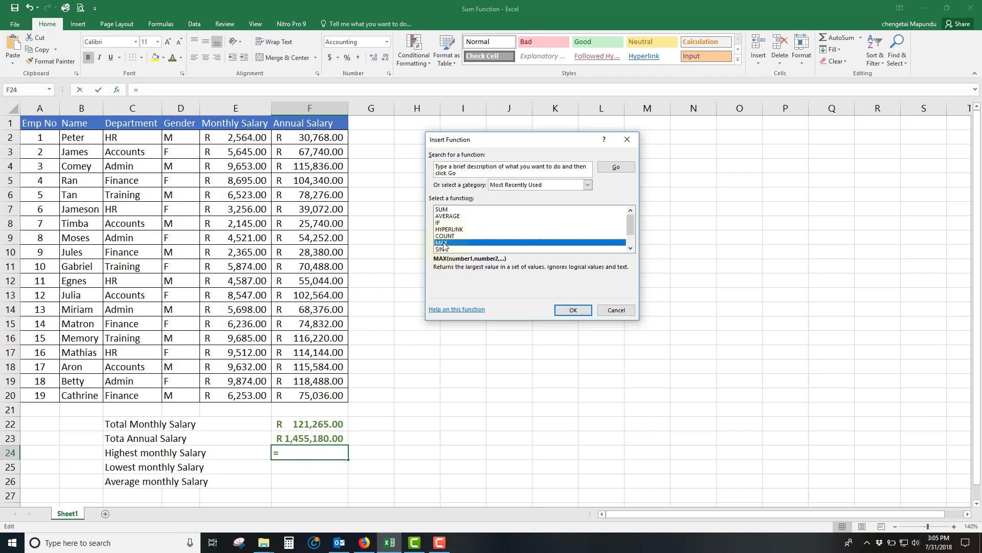
{"action": "left_click", "coordinate": [563, 310]}
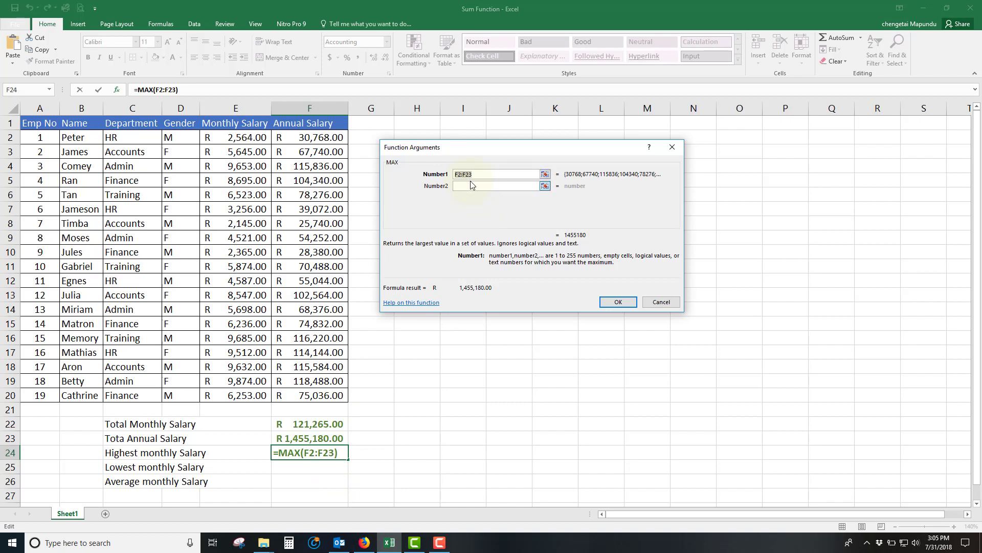
{"action": "left_click", "coordinate": [240, 139]}
{"action": "left_click_drag", "start_coordinate": [239, 139], "coordinate": [230, 395]}
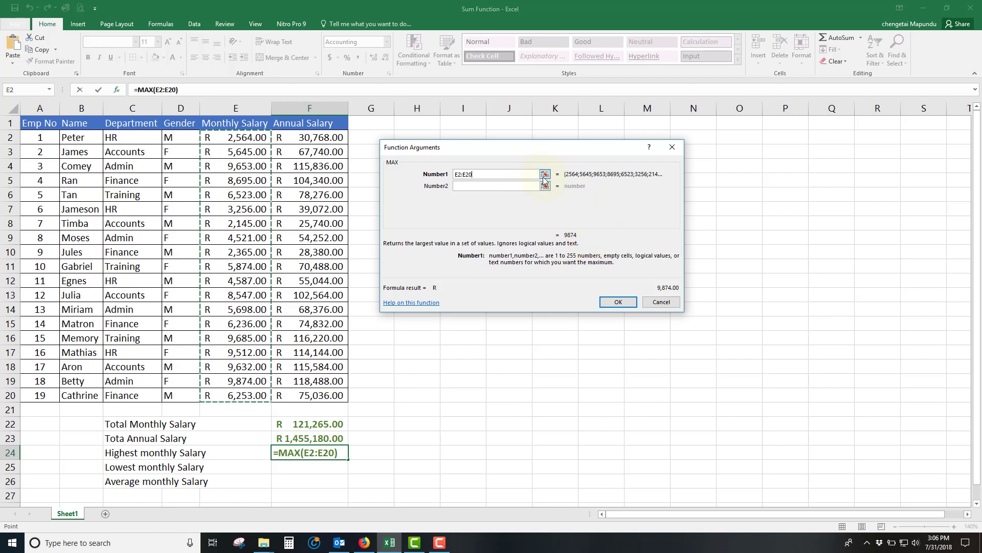
{"action": "left_click", "coordinate": [617, 301]}
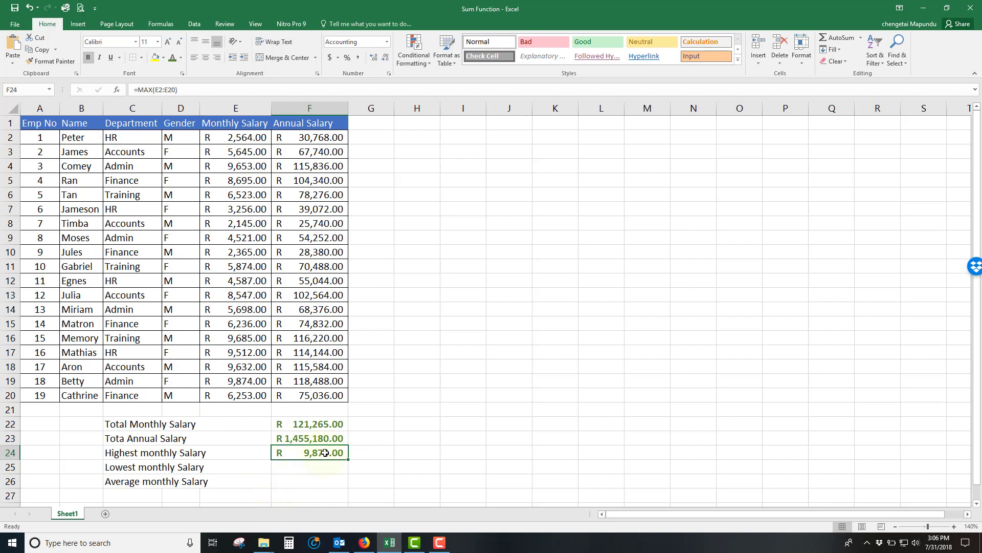
- Clear F24 and re-enter the Highest monthly Salary as a manually written MAX formula over E2:E20
{"action": "key", "text": "Delete"}
{"action": "type", "text": "=max"}
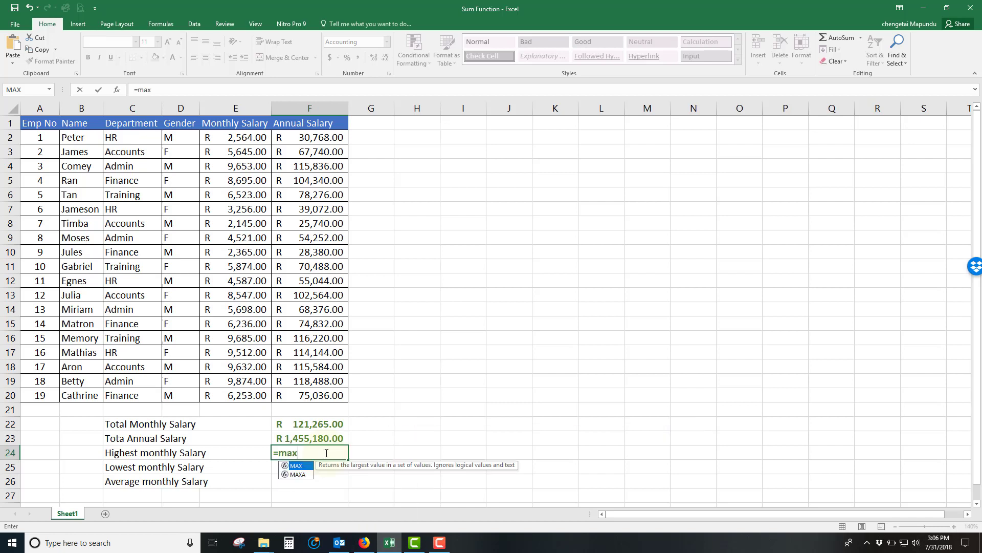
{"action": "double_click", "coordinate": [297, 467]}
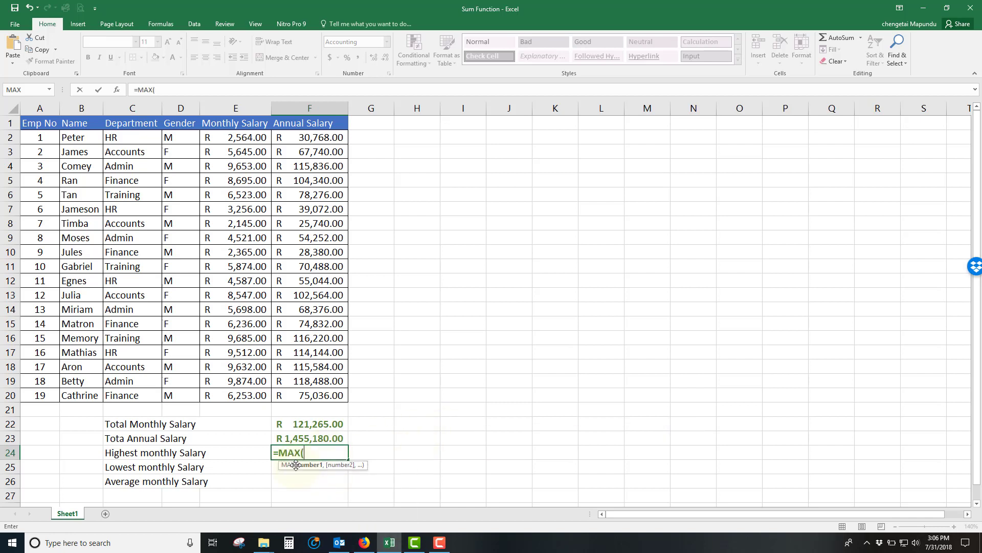
{"action": "left_click_drag", "start_coordinate": [233, 137], "coordinate": [228, 397]}
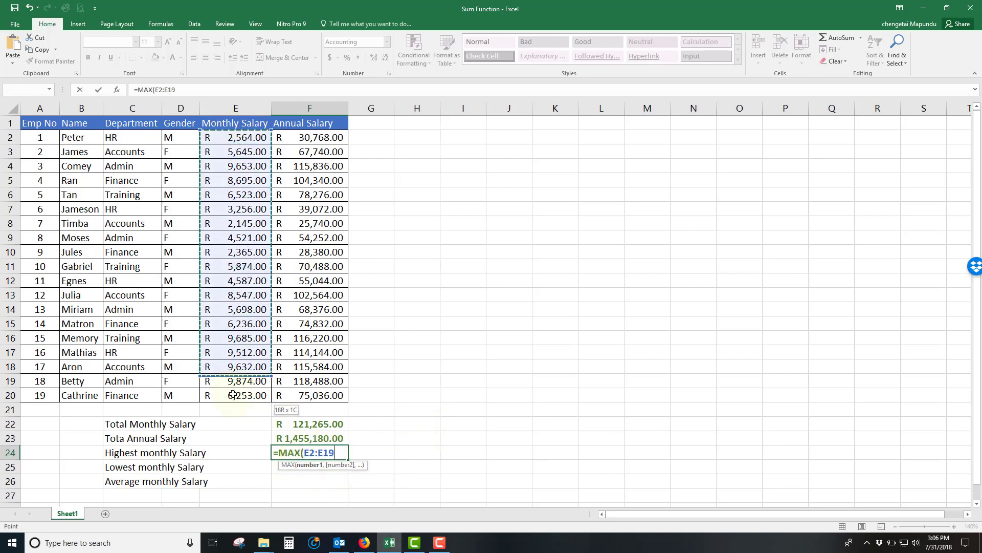
{"action": "key", "text": "Return"}
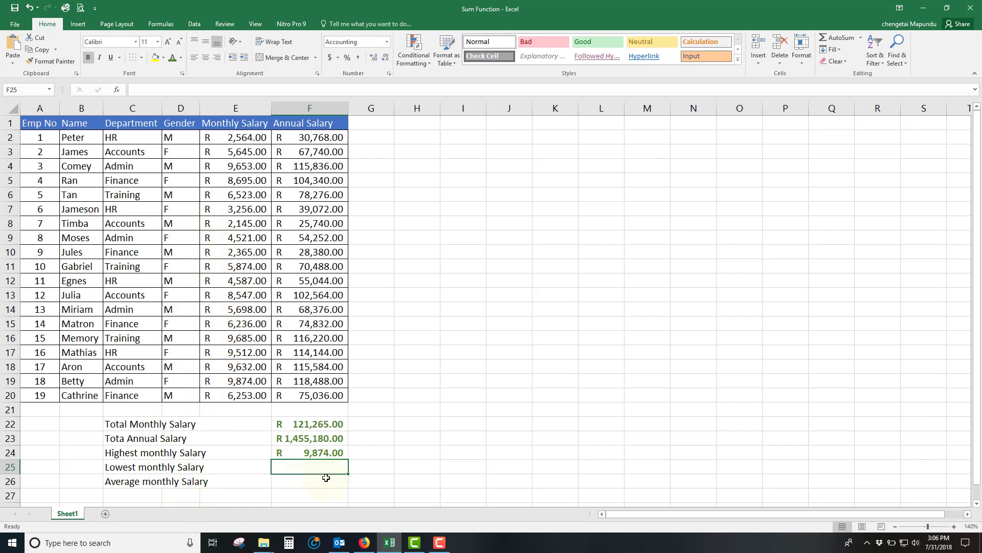
- Calculate the Lowest monthly Salary in F25 by searching Insert Function for "min" and applying MIN to E2:E20
{"action": "left_click", "coordinate": [116, 90]}
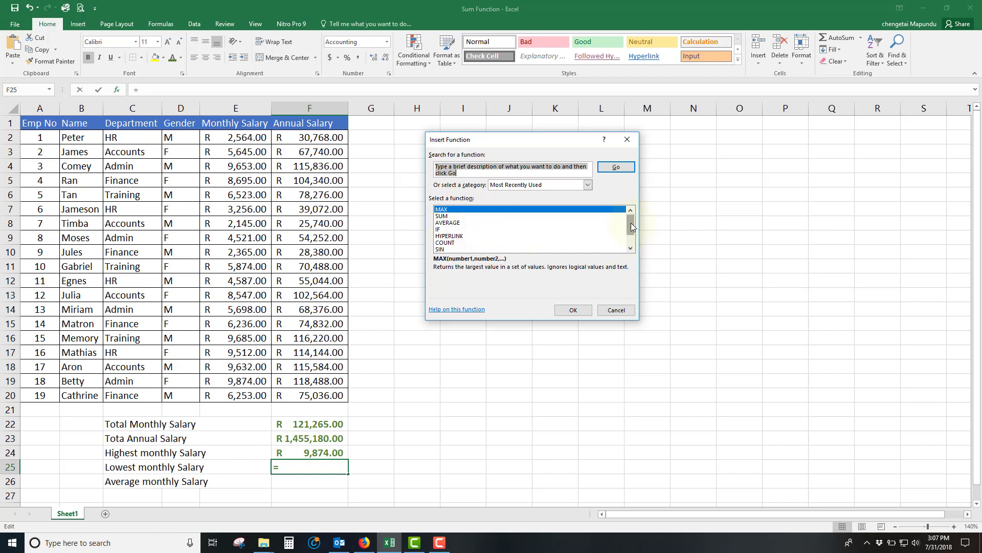
{"action": "scroll", "coordinate": [632, 228], "scroll_direction": "down", "scroll_amount": 1}
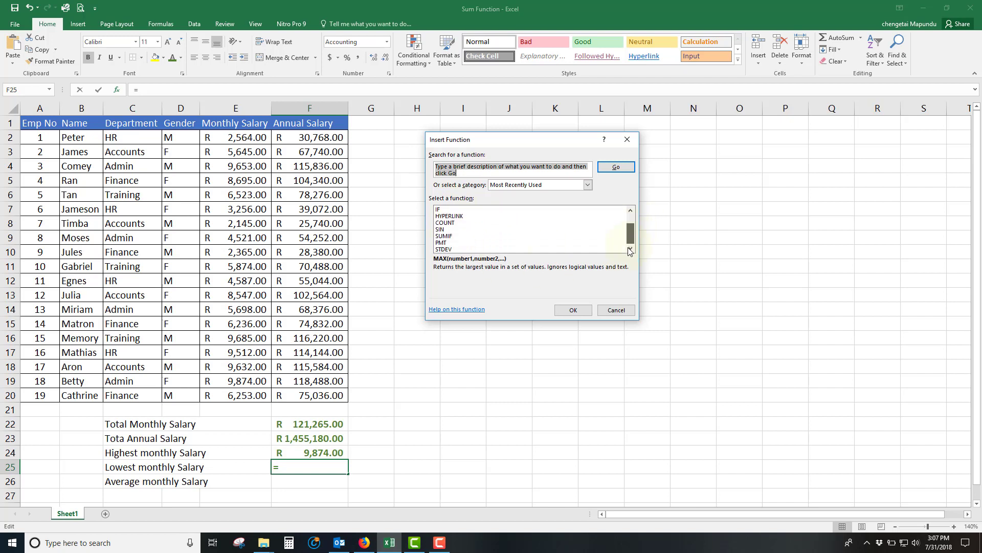
{"action": "left_click_drag", "start_coordinate": [632, 237], "coordinate": [634, 228]}
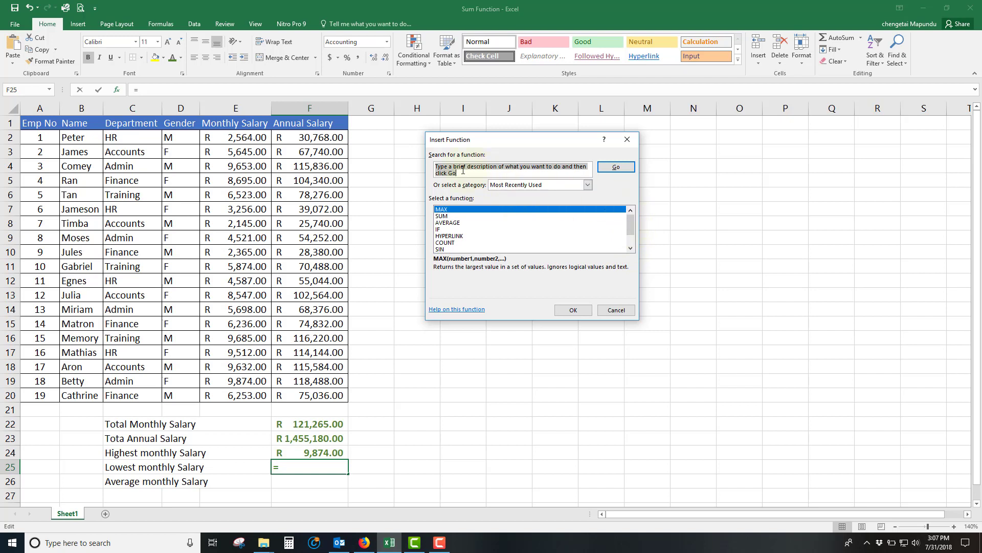
{"action": "type", "text": "m"}
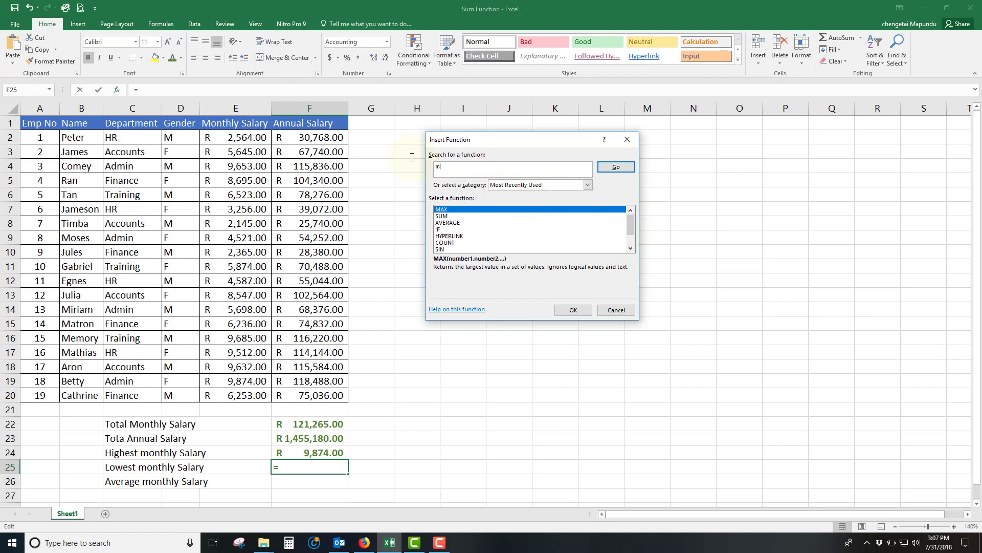
{"action": "type", "text": "in"}
{"action": "left_click", "coordinate": [620, 167]}
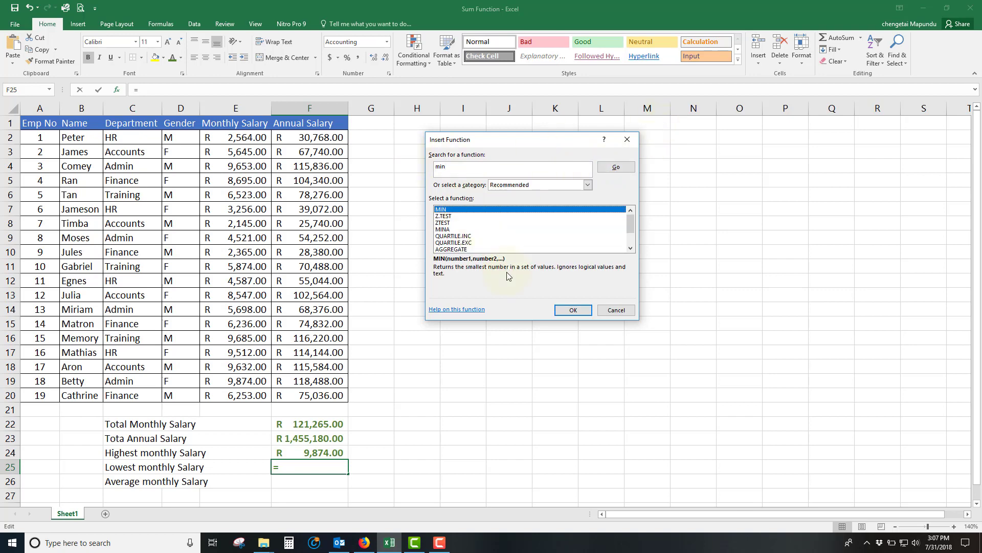
{"action": "left_click", "coordinate": [566, 311]}
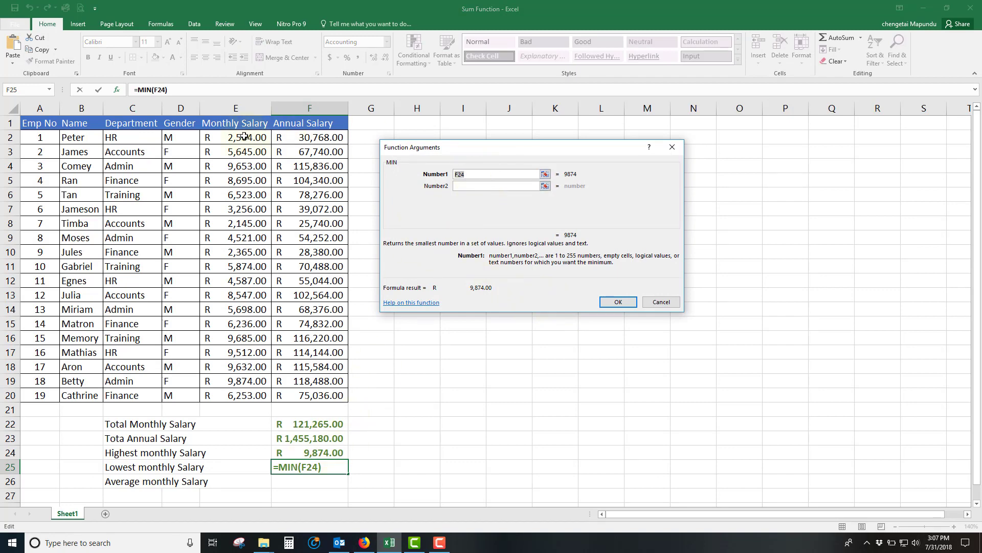
{"action": "left_click_drag", "start_coordinate": [244, 136], "coordinate": [234, 395]}
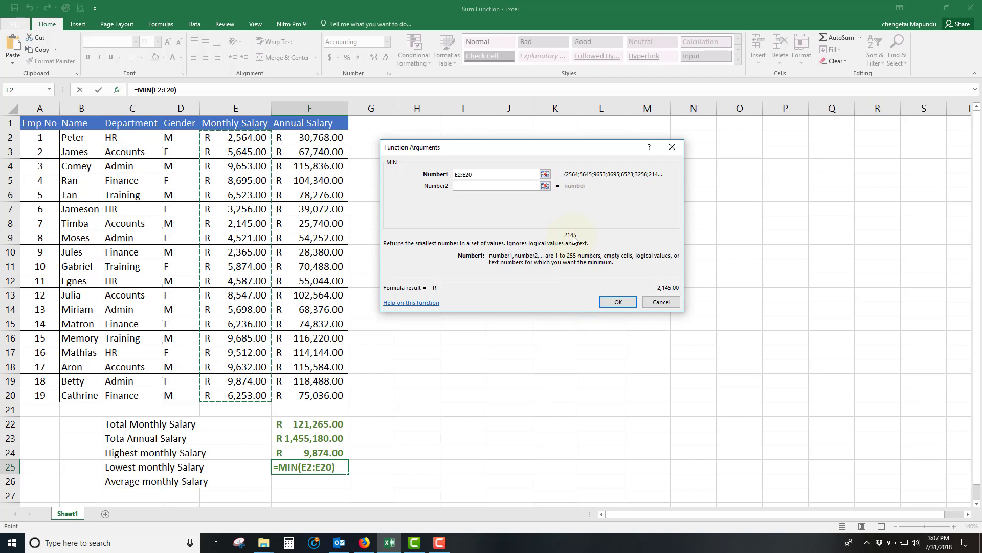
{"action": "left_click", "coordinate": [618, 302]}
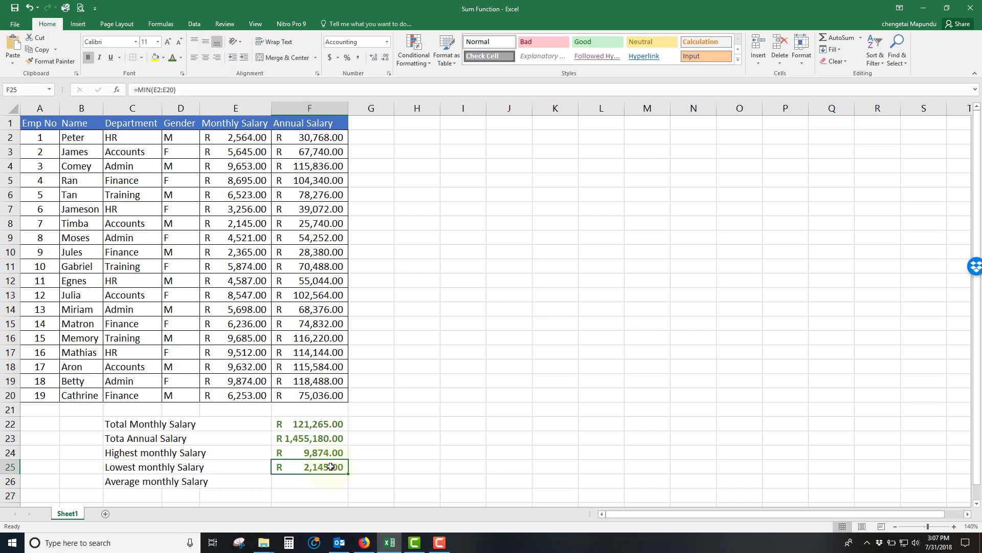
{"action": "left_click", "coordinate": [690, 341]}
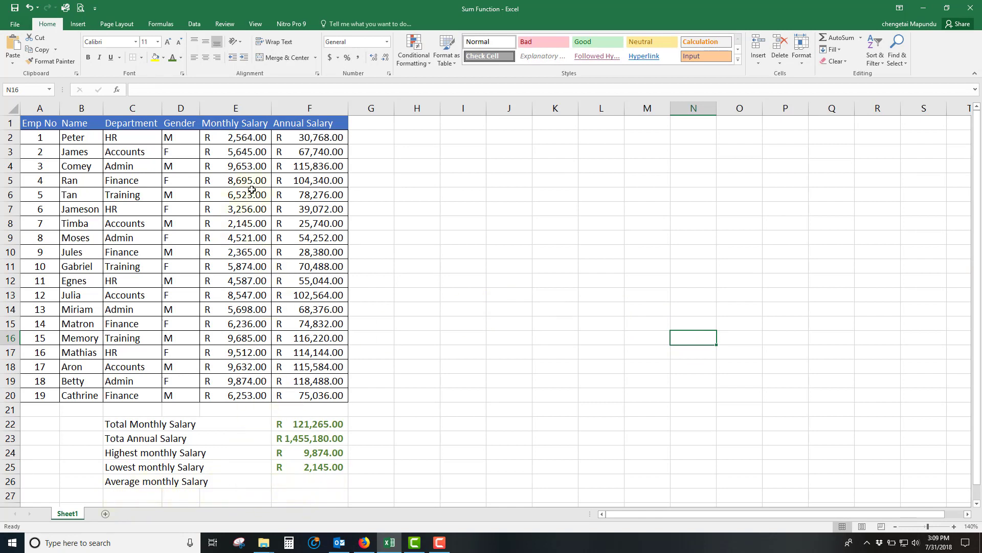
- Calculate the Average monthly Salary in F26 by inserting the AVERAGE function through Insert Function with the range E2:E20
{"action": "left_click", "coordinate": [312, 483]}
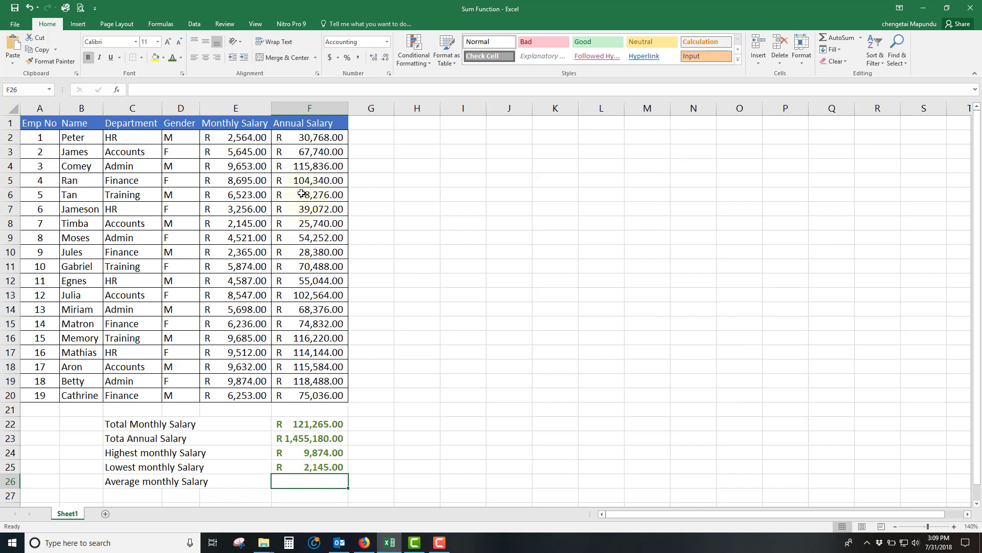
{"action": "left_click", "coordinate": [117, 91]}
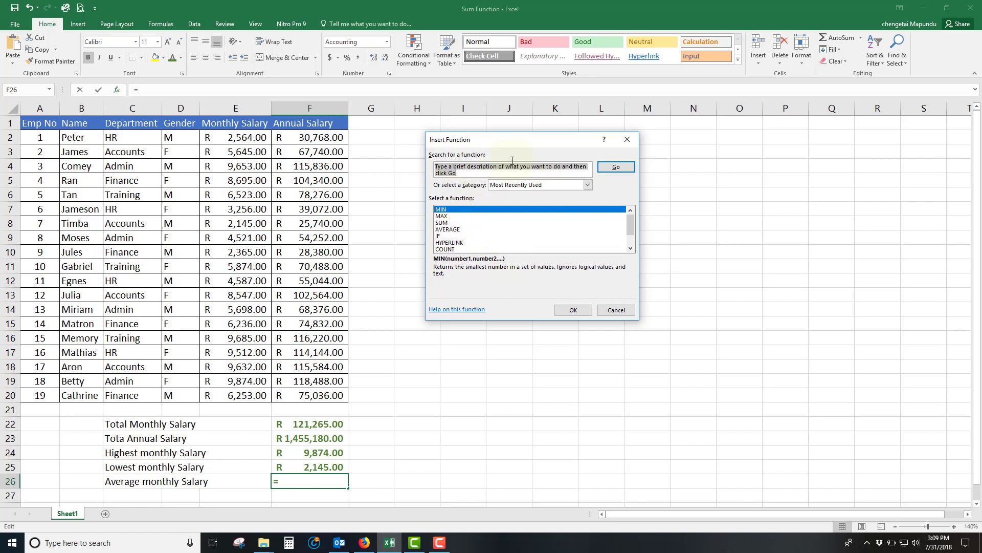
{"action": "left_click", "coordinate": [457, 230]}
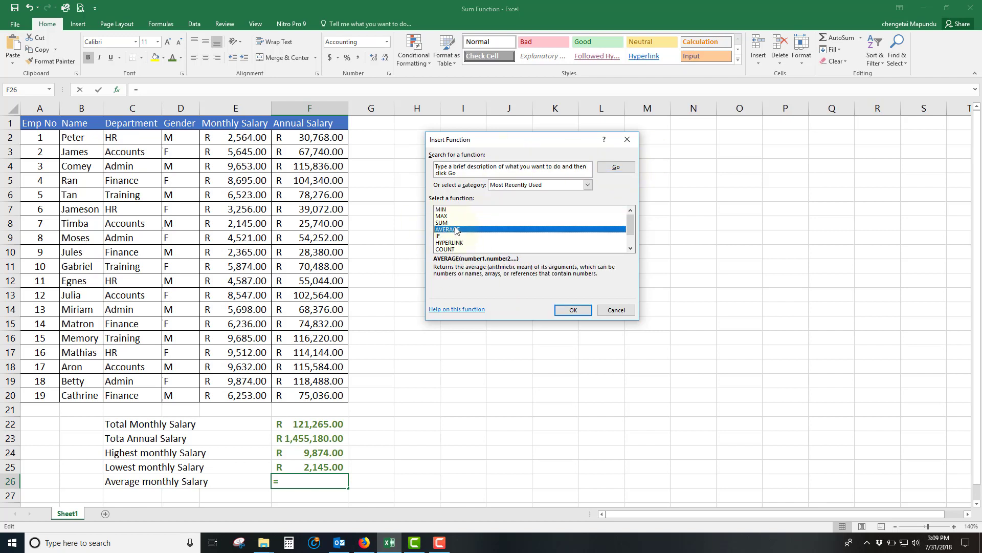
{"action": "left_click", "coordinate": [573, 309]}
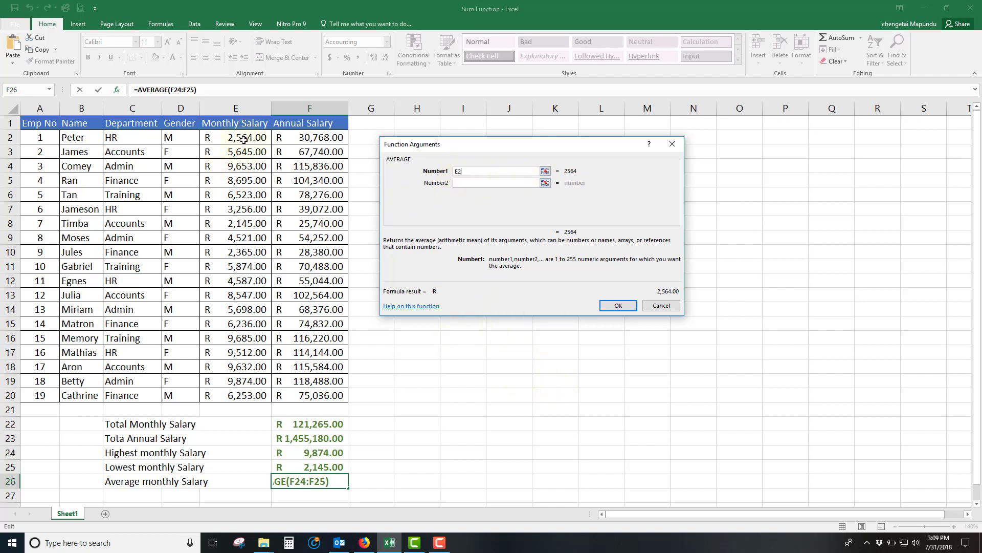
{"action": "left_click_drag", "start_coordinate": [244, 144], "coordinate": [237, 395]}
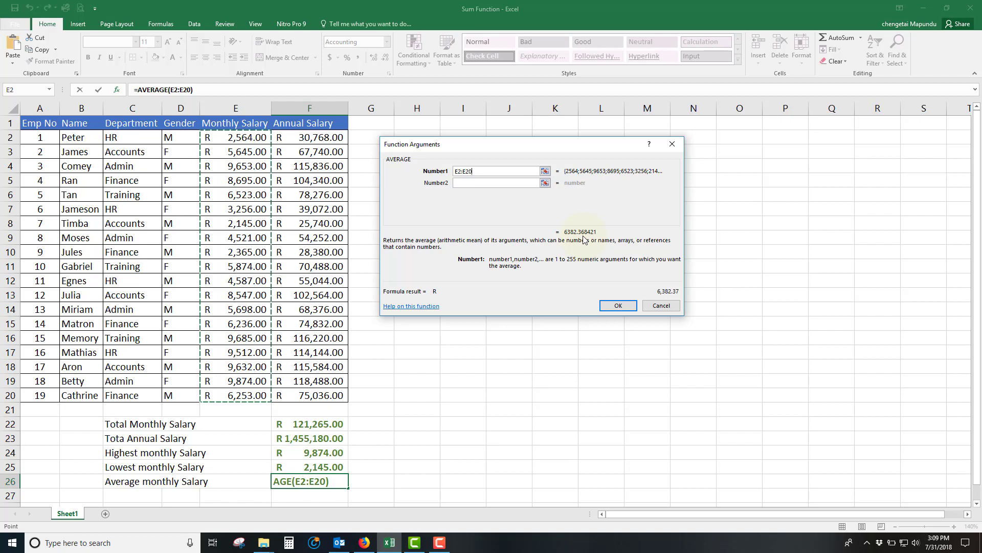
{"action": "left_click", "coordinate": [617, 306]}
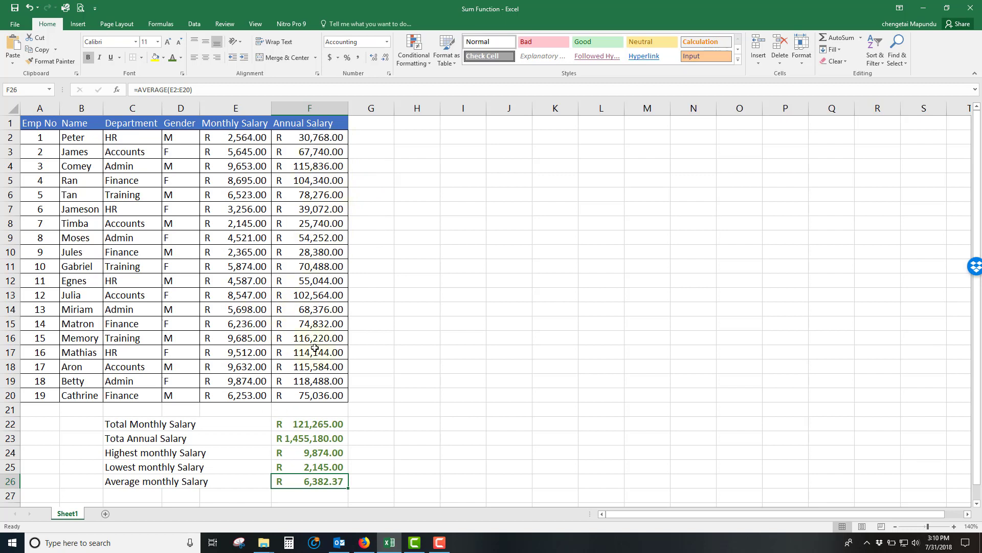
{"action": "left_click", "coordinate": [552, 248]}
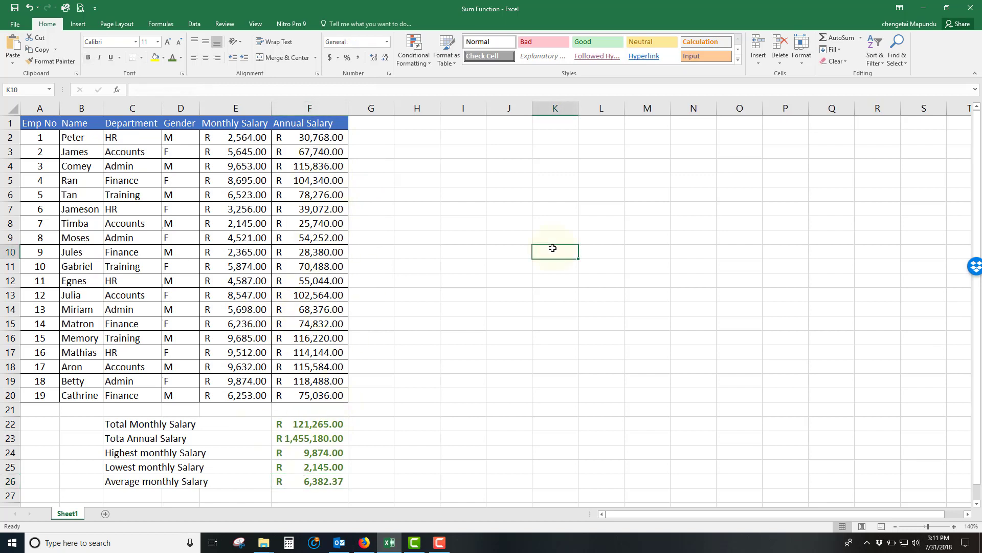